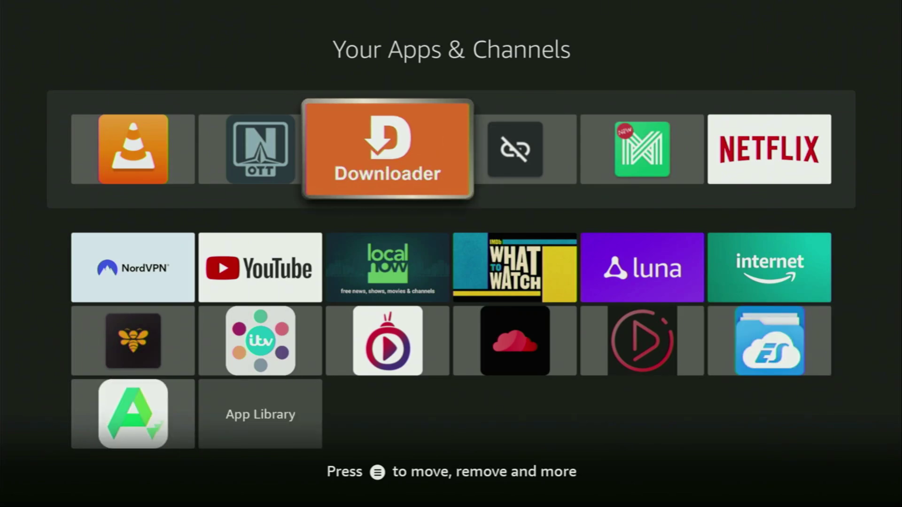
- Return to the home screen and open the search keyboard in the Search section
{"action": "key", "text": "Escape"}
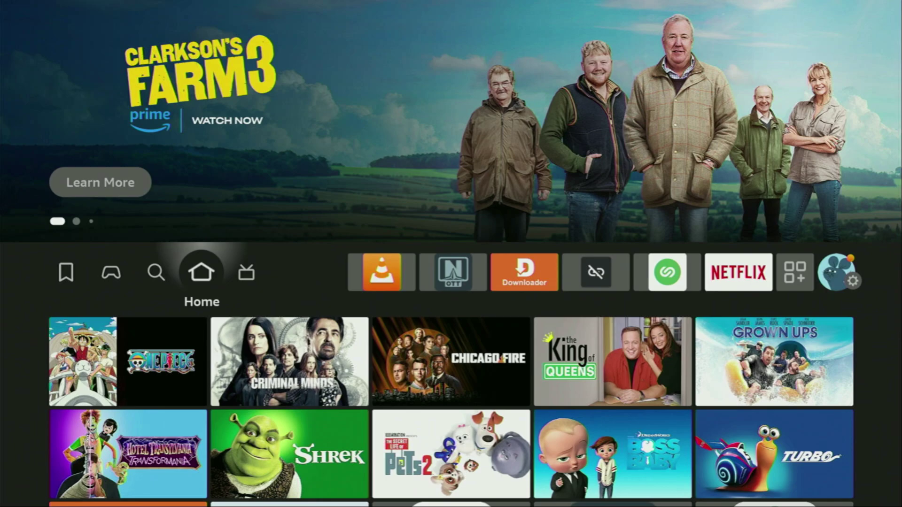
{"action": "key", "text": "Left"}
{"action": "key", "text": "Down"}
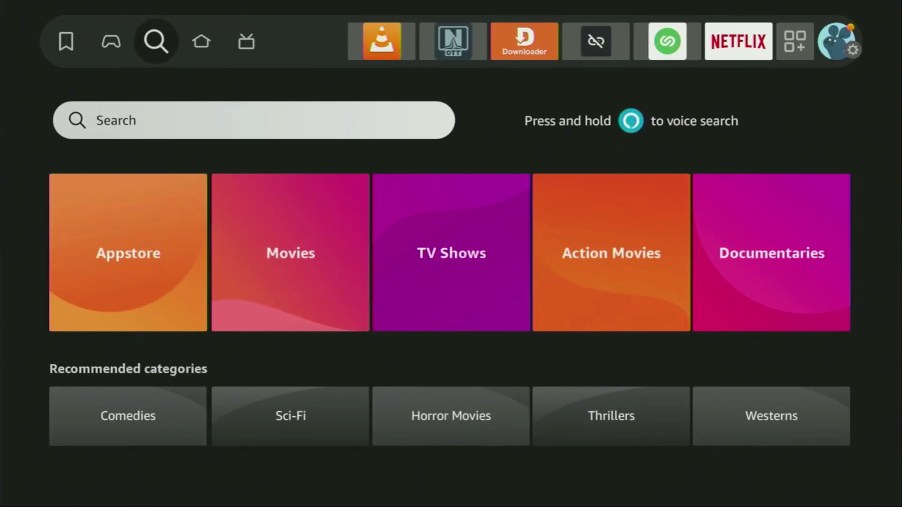
{"action": "key", "text": "Return"}
- Enter "Do" as the search text and choose the suggested search "Downloader"
{"action": "key", "text": "Right"}
{"action": "key", "text": "Right"}
{"action": "key", "text": "Right"}
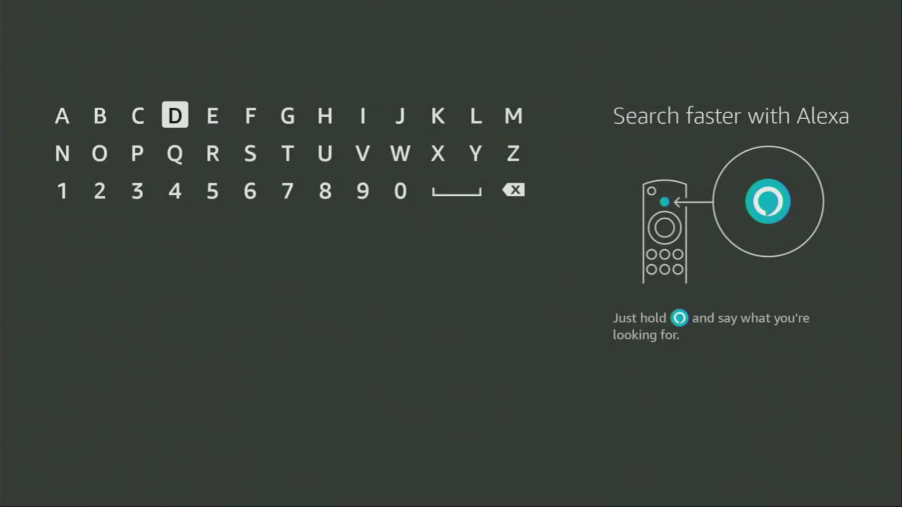
{"action": "key", "text": "Return"}
{"action": "key", "text": "Down"}
{"action": "key", "text": "Left"}
{"action": "key", "text": "Left"}
{"action": "key", "text": "Return"}
{"action": "key", "text": "Down"}
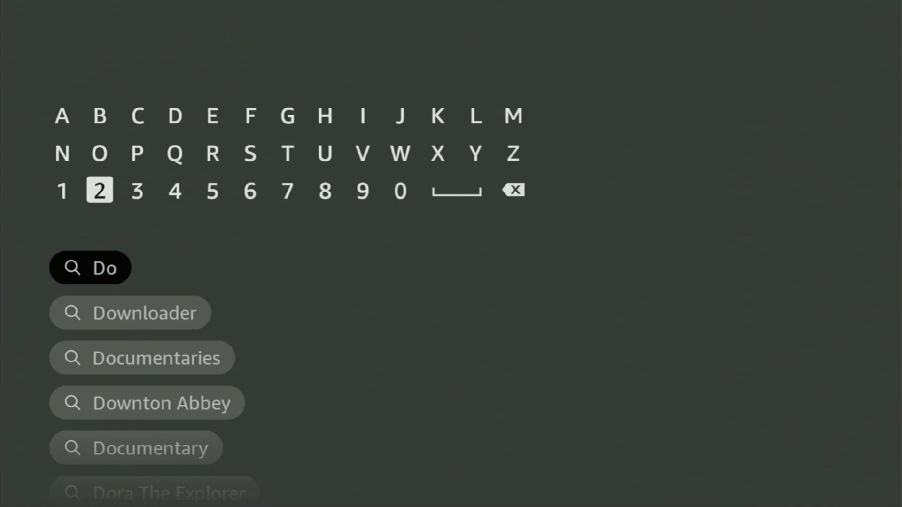
{"action": "key", "text": "Down"}
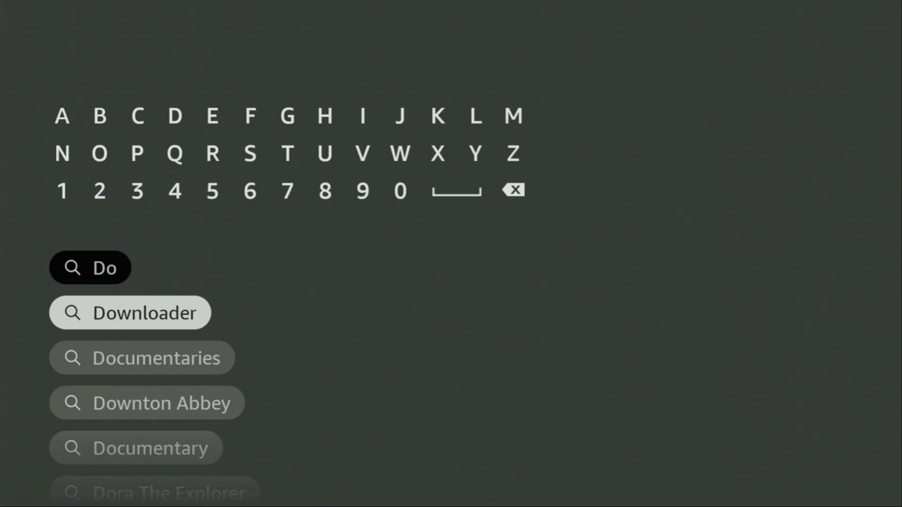
{"action": "key", "text": "Return"}
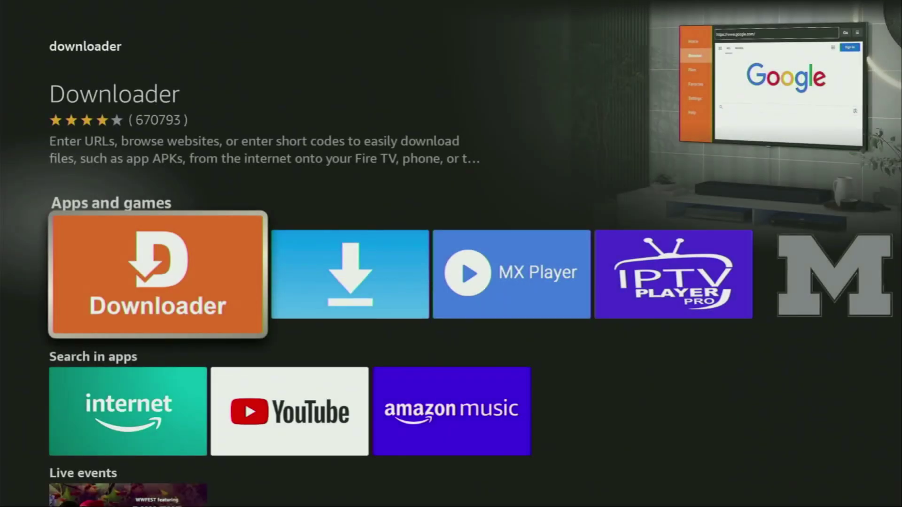
- Leave the Downloader search results and return to the home screen
{"action": "key", "text": "Right"}
{"action": "key", "text": "Down"}
{"action": "key", "text": "Right"}
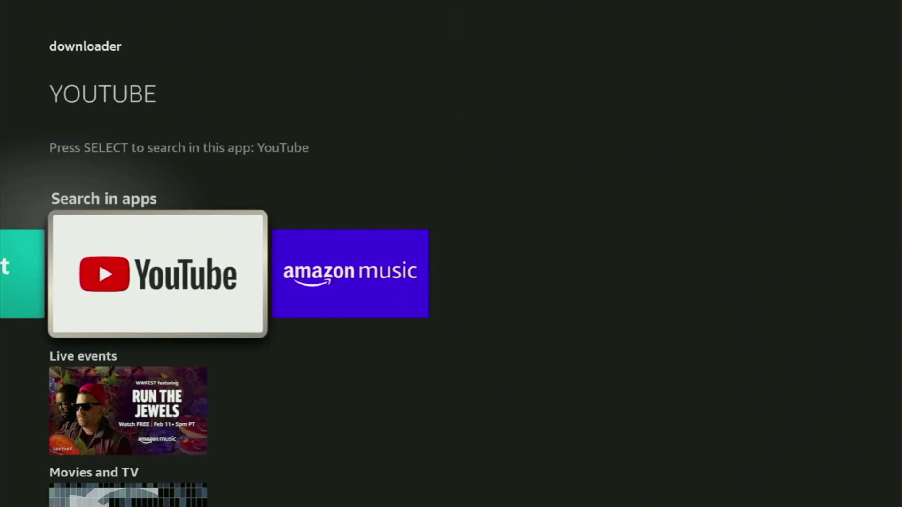
{"action": "key", "text": "Home"}
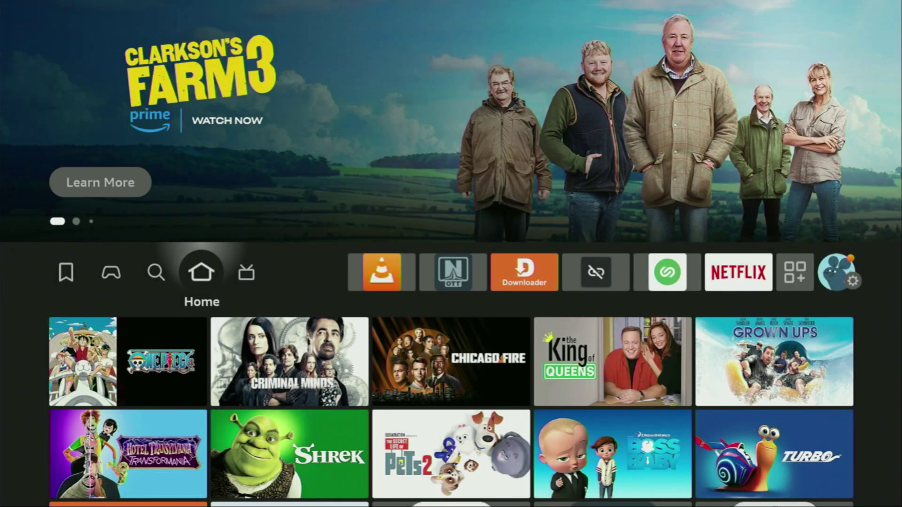
- Go to the Settings section from the home screen
{"action": "key", "text": "Right"}
{"action": "key", "text": "Right"}
{"action": "key", "text": "Right"}
{"action": "key", "text": "Right"}
{"action": "key", "text": "Right"}
{"action": "key", "text": "Right"}
{"action": "key", "text": "Right"}
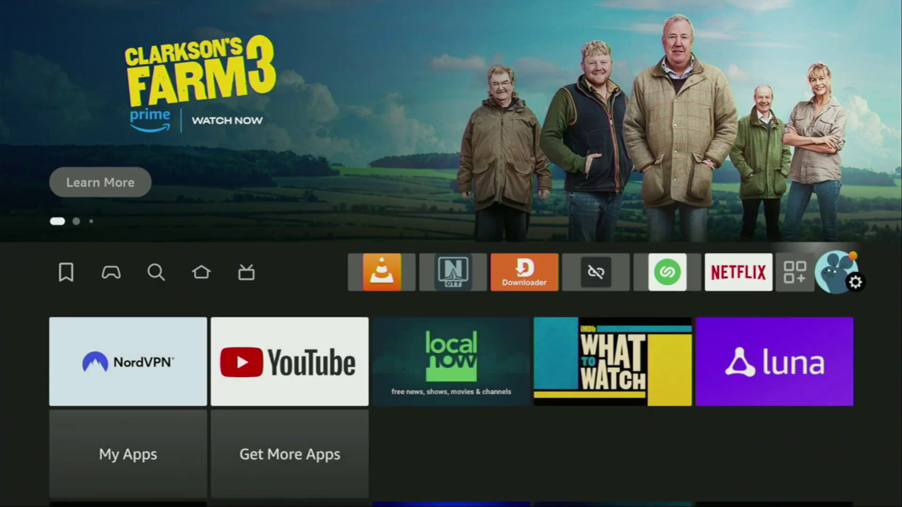
{"action": "key", "text": "Right"}
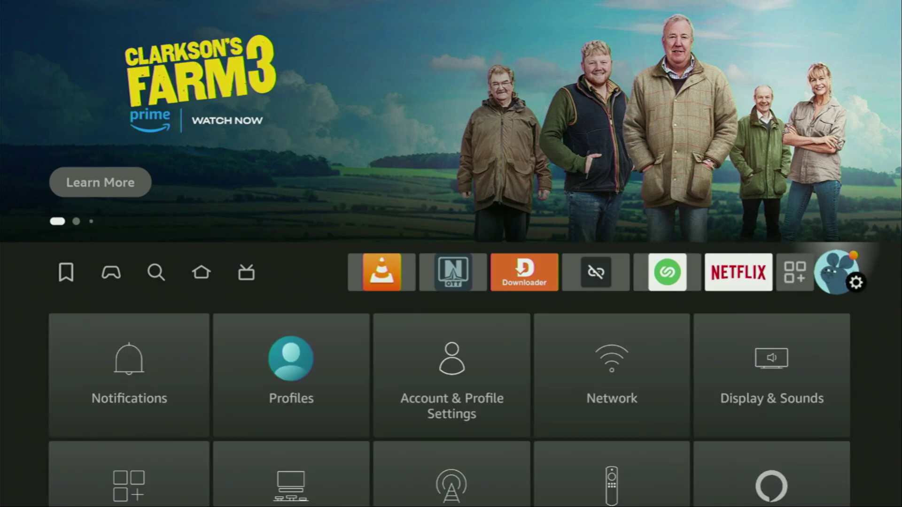
- Open the My Fire TV settings
{"action": "key", "text": "Down"}
{"action": "key", "text": "Down"}
{"action": "key", "text": "Down"}
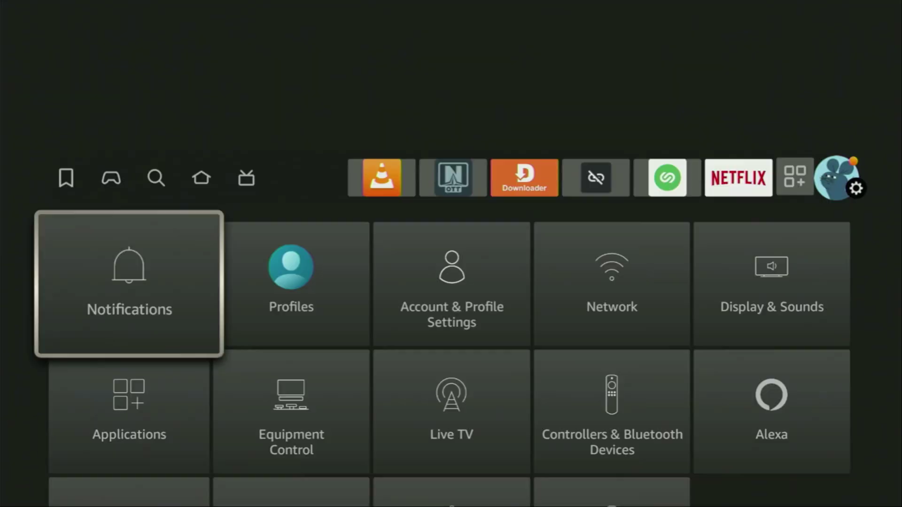
{"action": "key", "text": "Right"}
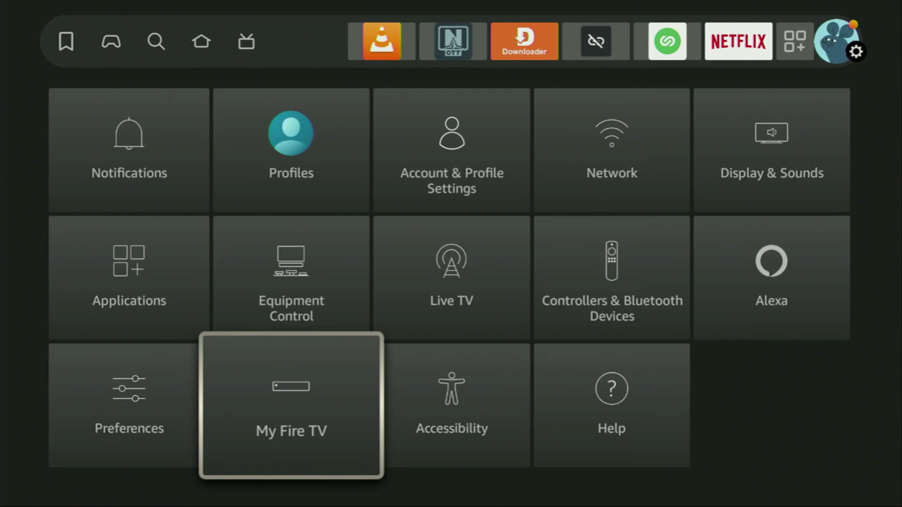
{"action": "key", "text": "Return"}
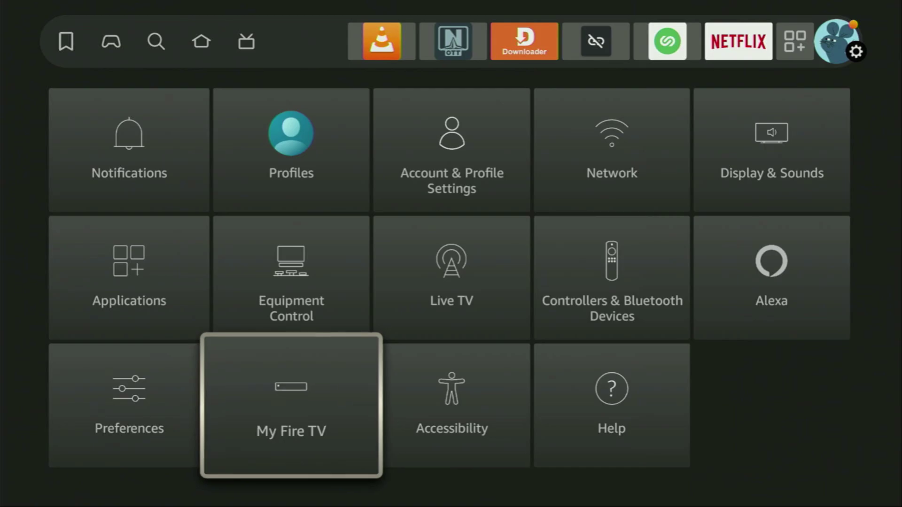
- Look through the My Fire TV options to check for the Developer options entry
{"action": "key", "text": "Up"}
{"action": "key", "text": "Up"}
{"action": "key", "text": "Up"}
{"action": "key", "text": "Up"}
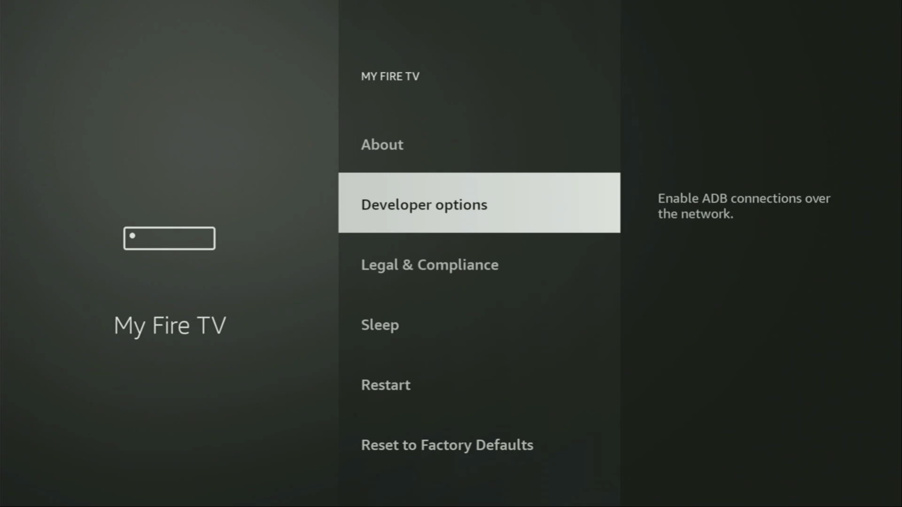
{"action": "key", "text": "Up"}
{"action": "key", "text": "Down"}
{"action": "key", "text": "Down"}
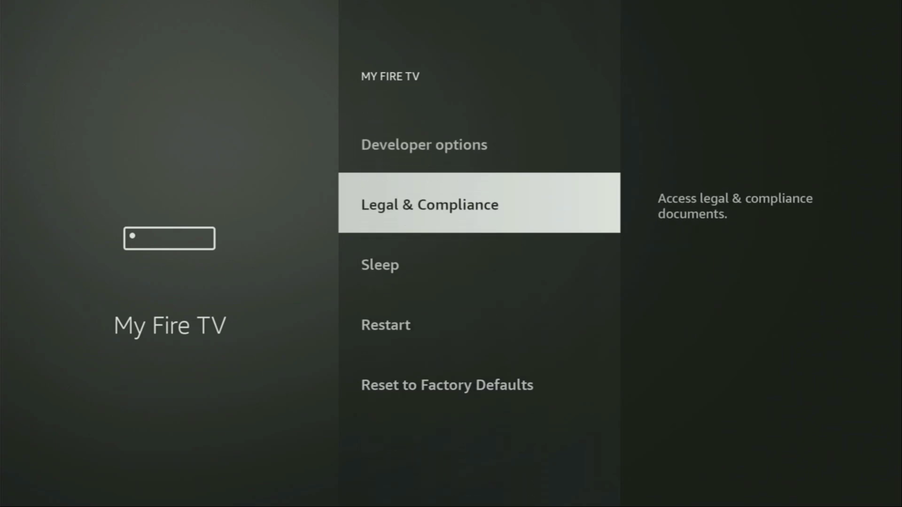
{"action": "key", "text": "Down"}
{"action": "key", "text": "Down"}
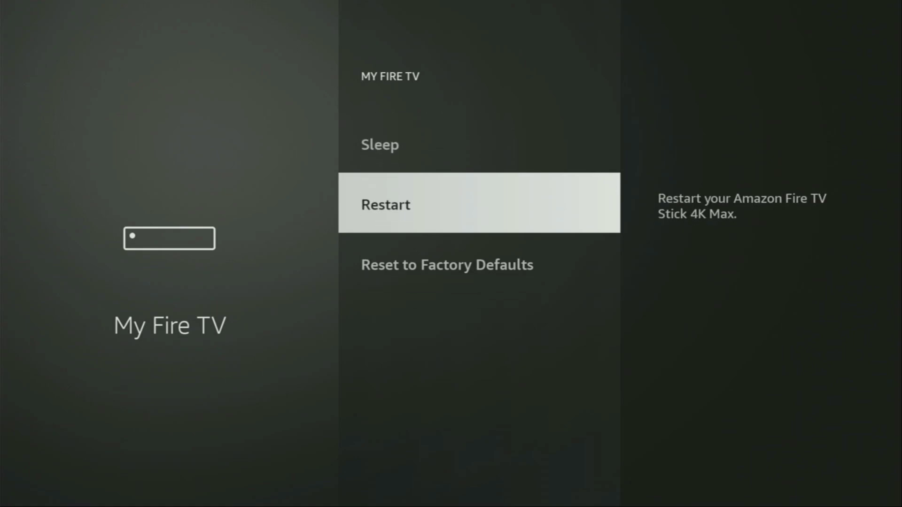
{"action": "key", "text": "Down"}
{"action": "key", "text": "Up"}
{"action": "key", "text": "Up"}
{"action": "key", "text": "Up"}
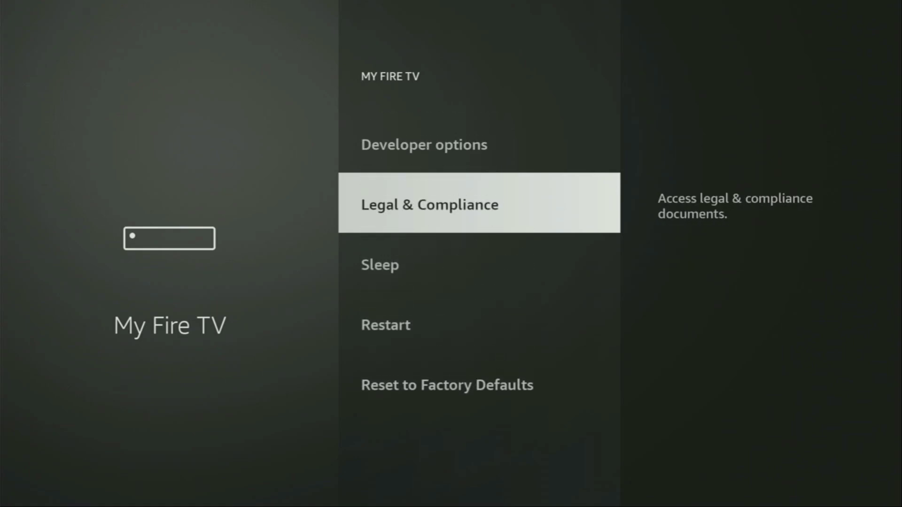
{"action": "key", "text": "Up"}
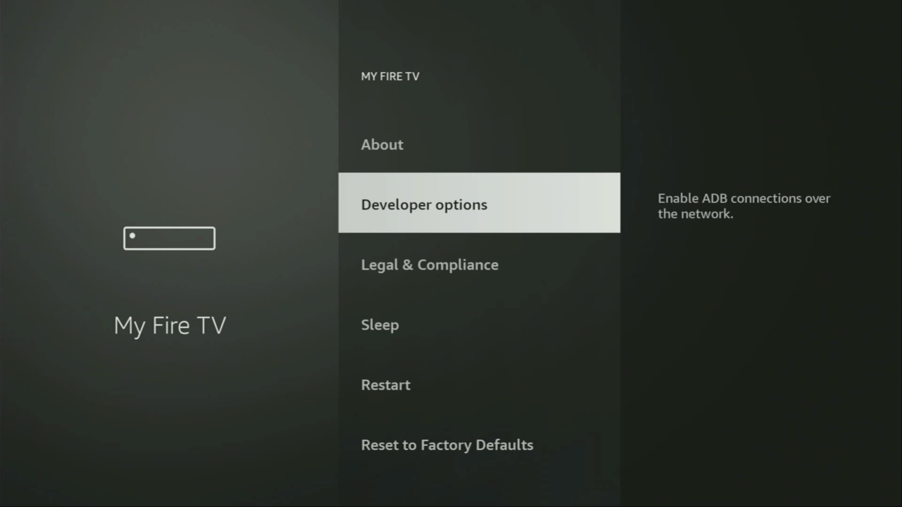
- Open About, select the Fire TV Stick 4K Max entry, and go back to the My Fire TV list
{"action": "key", "text": "Up"}
{"action": "key", "text": "Return"}
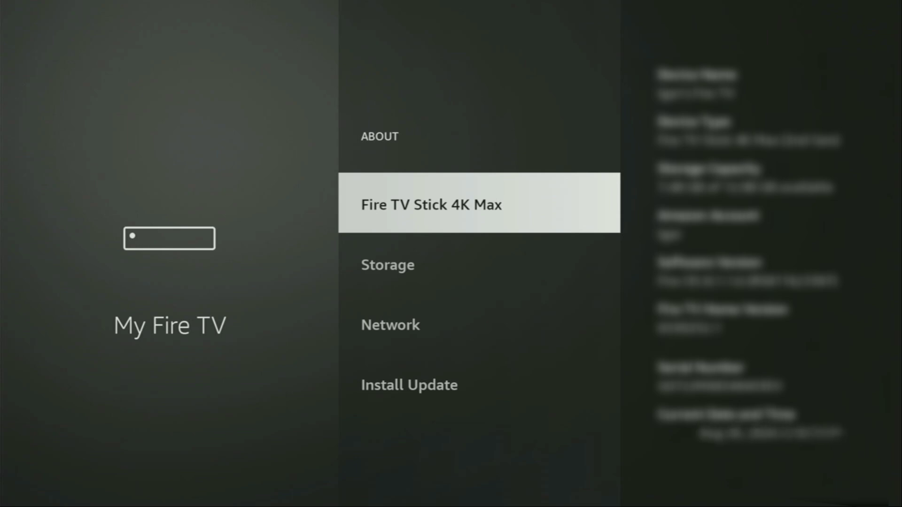
{"action": "key", "text": "Return"}
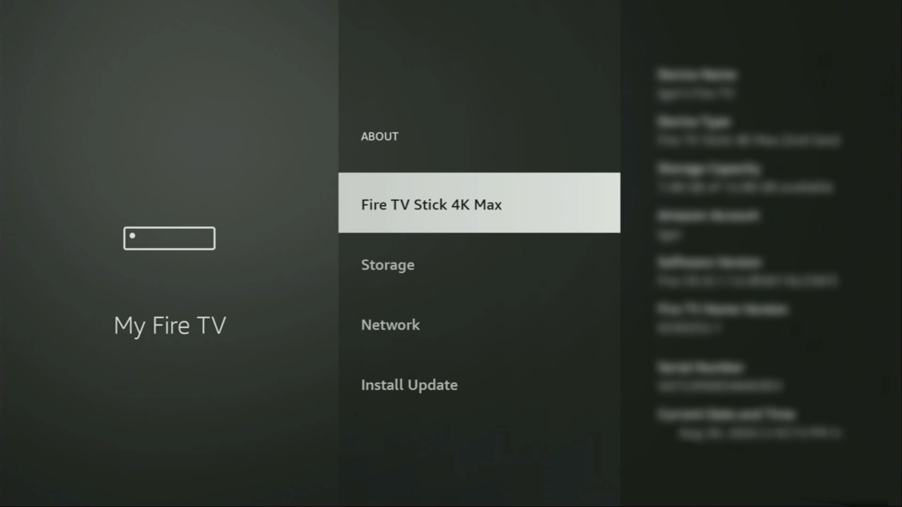
{"action": "key", "text": "Down"}
{"action": "key", "text": "Escape"}
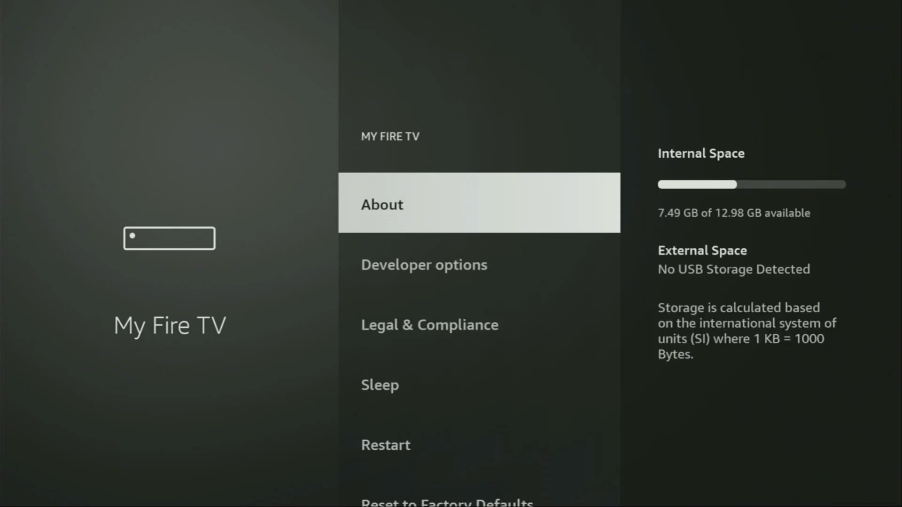
- Open Developer options and go into the Install unknown apps list
{"action": "key", "text": "Down"}
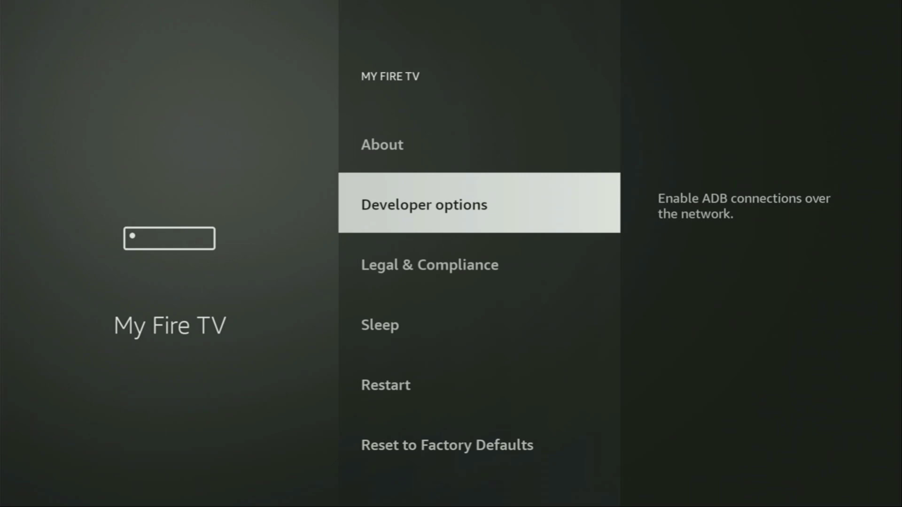
{"action": "key", "text": "Return"}
{"action": "key", "text": "Return"}
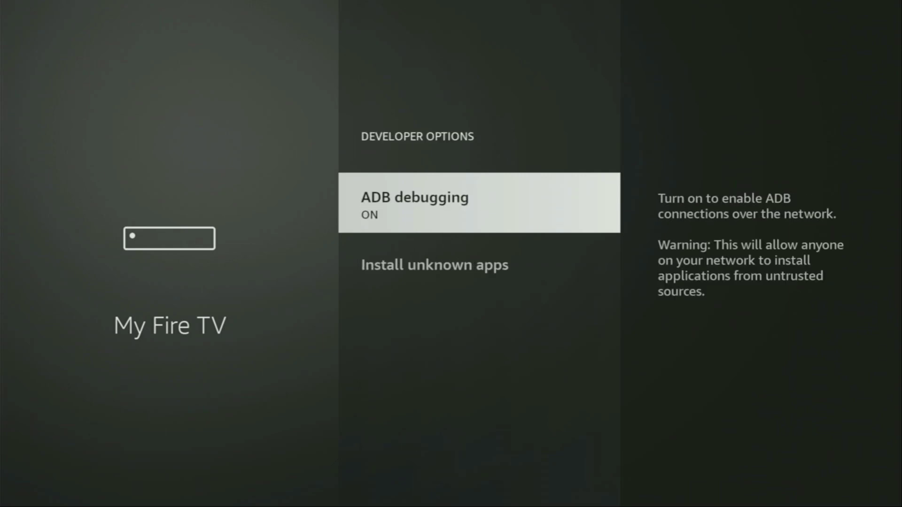
{"action": "key", "text": "Down"}
{"action": "key", "text": "Return"}
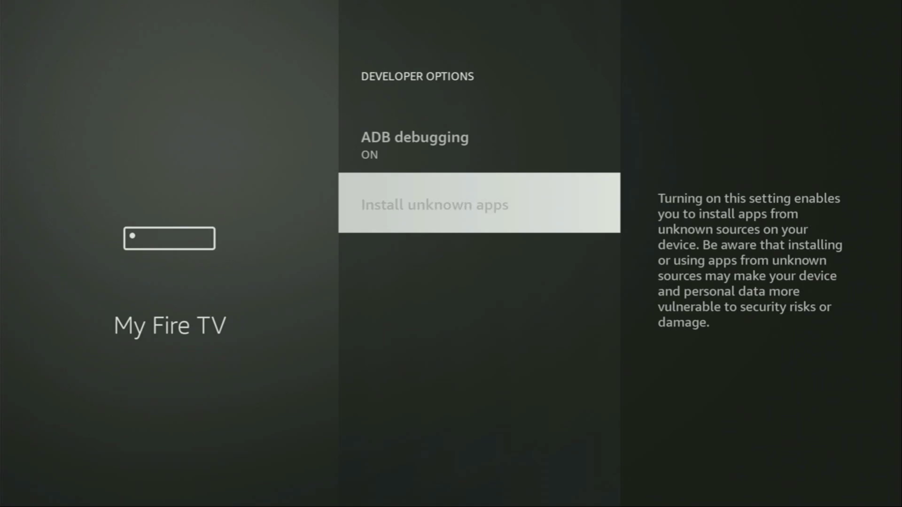
- Switch Downloader's permission to install unknown apps off and back on
{"action": "key", "text": "Down"}
{"action": "key", "text": "Down"}
{"action": "key", "text": "Down"}
{"action": "key", "text": "Down"}
{"action": "key", "text": "Down"}
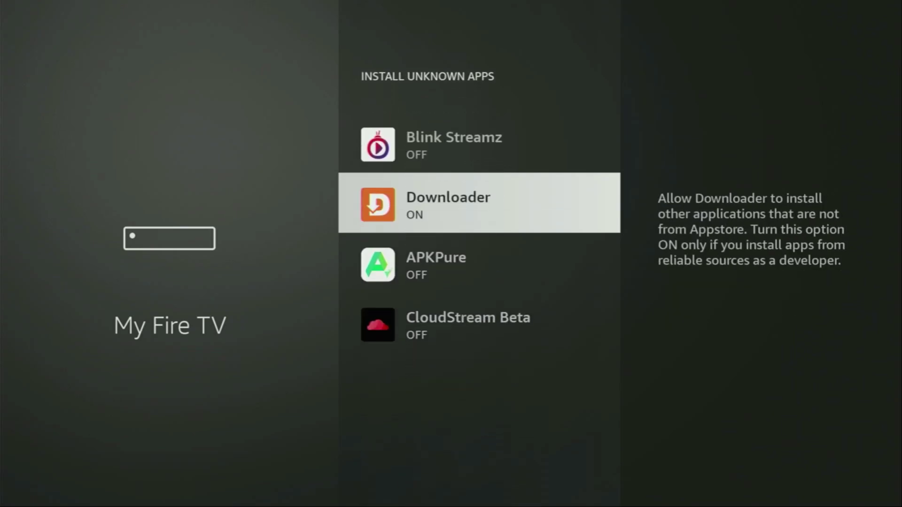
{"action": "key", "text": "Return"}
{"action": "key", "text": "Return"}
- Review which apps in the list are allowed to install unknown apps
{"action": "key", "text": "Up"}
{"action": "key", "text": "Up"}
{"action": "key", "text": "Up"}
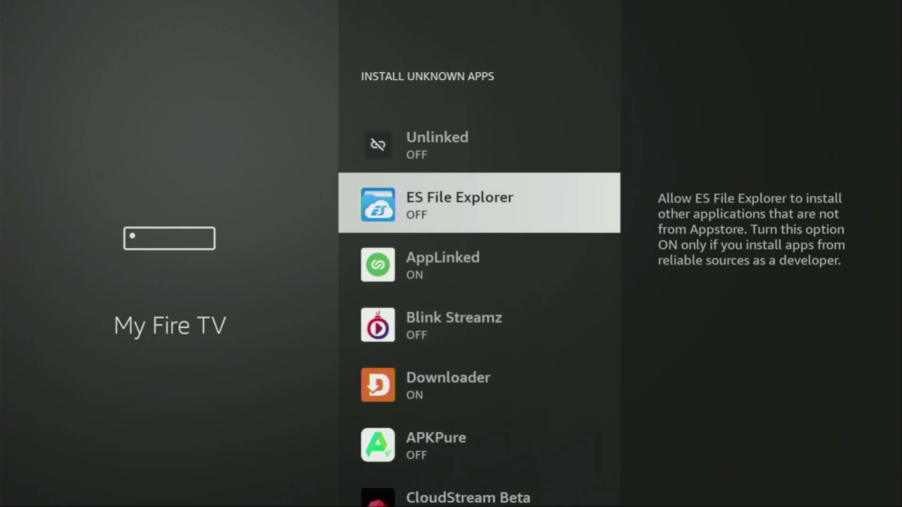
{"action": "key", "text": "Up"}
{"action": "key", "text": "Up"}
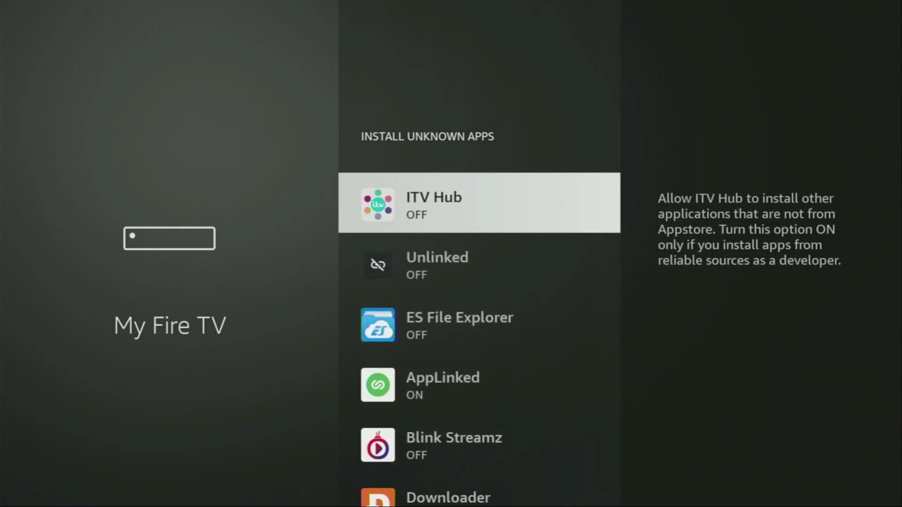
{"action": "key", "text": "Down"}
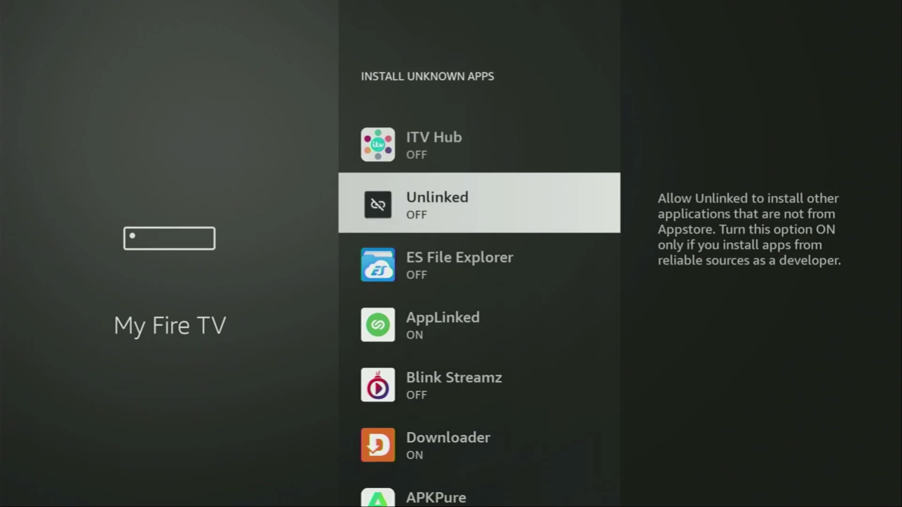
{"action": "key", "text": "Down"}
{"action": "key", "text": "Down"}
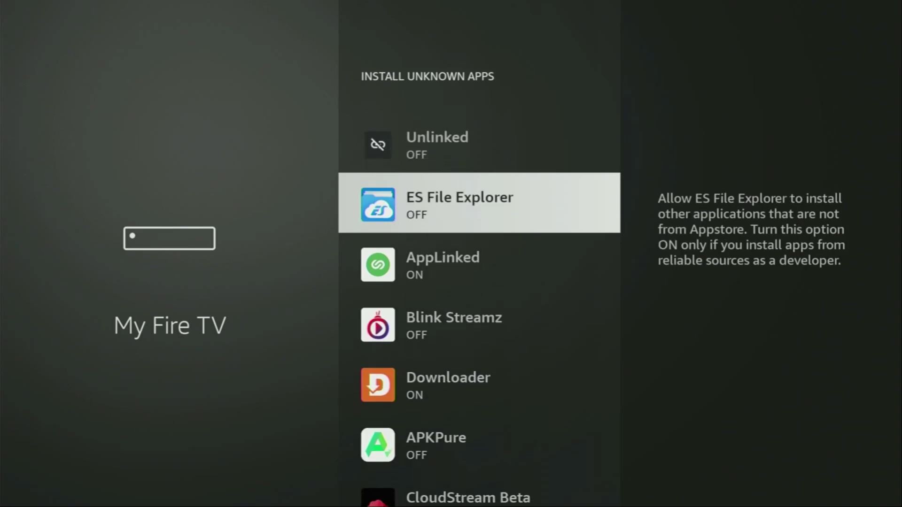
{"action": "key", "text": "Down"}
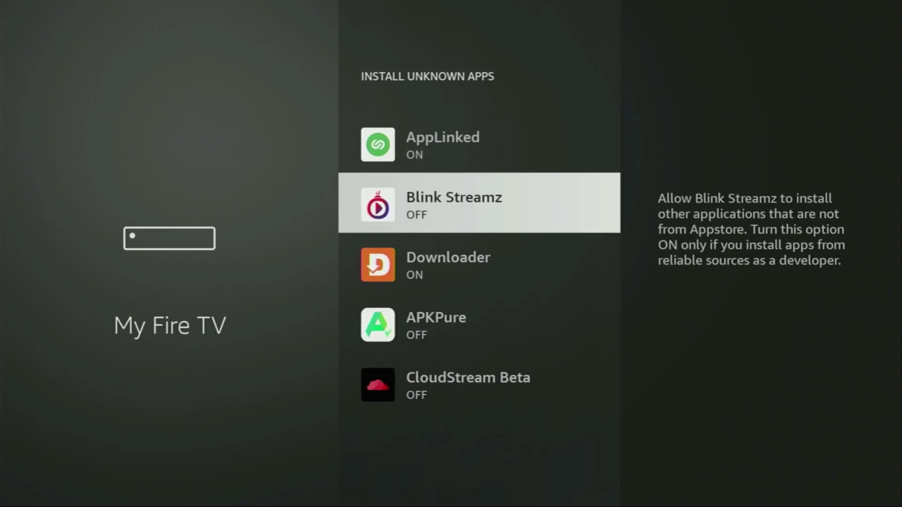
{"action": "key", "text": "Down"}
{"action": "key", "text": "Down"}
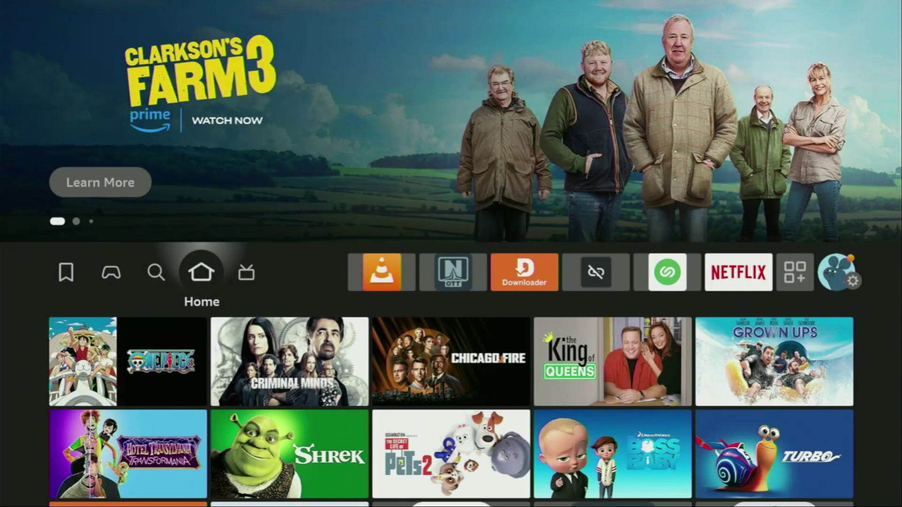
- Open the Your Apps & Channels page from the home screen
{"action": "key", "text": "Right"}
{"action": "key", "text": "Right"}
{"action": "key", "text": "Right"}
{"action": "key", "text": "Right"}
{"action": "key", "text": "Right"}
{"action": "key", "text": "Right"}
{"action": "key", "text": "Right"}
{"action": "key", "text": "Right"}
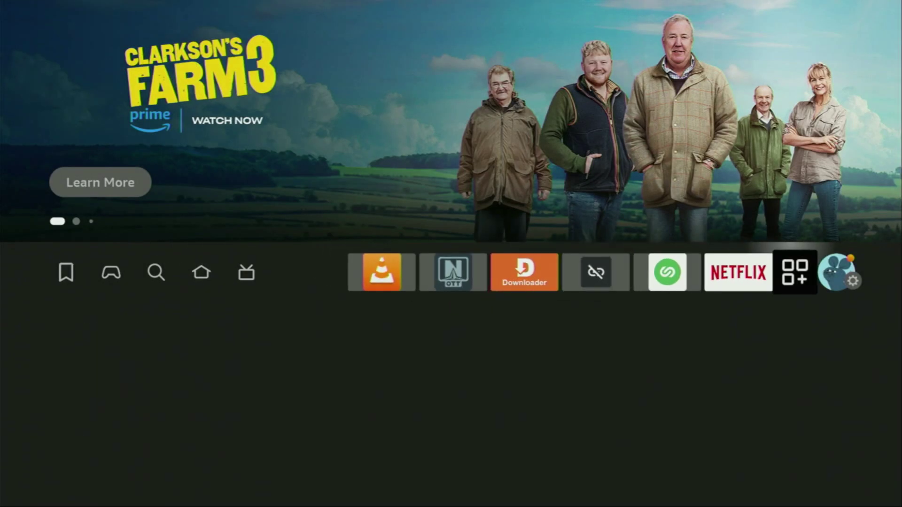
{"action": "key", "text": "Right"}
{"action": "key", "text": "Left"}
{"action": "key", "text": "Return"}
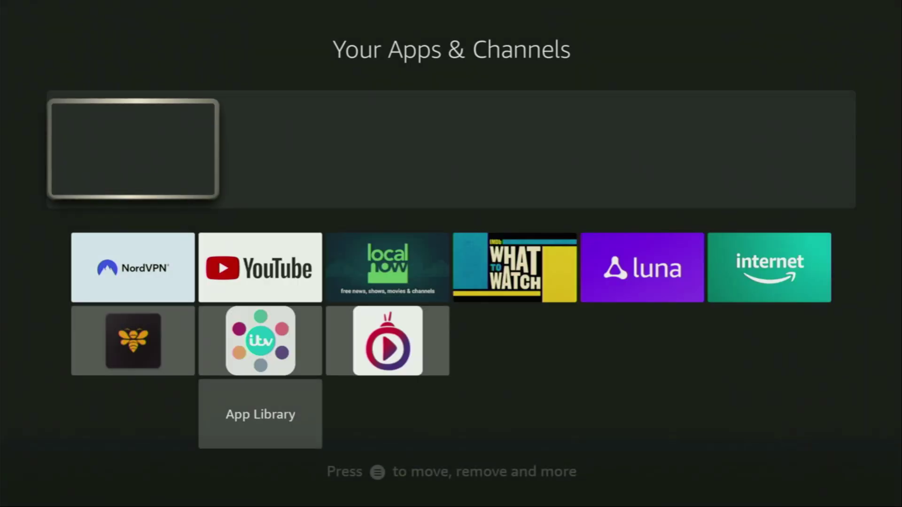
- Launch NordVPN from the Your Apps & Channels page
{"action": "key", "text": "Right"}
{"action": "key", "text": "Right"}
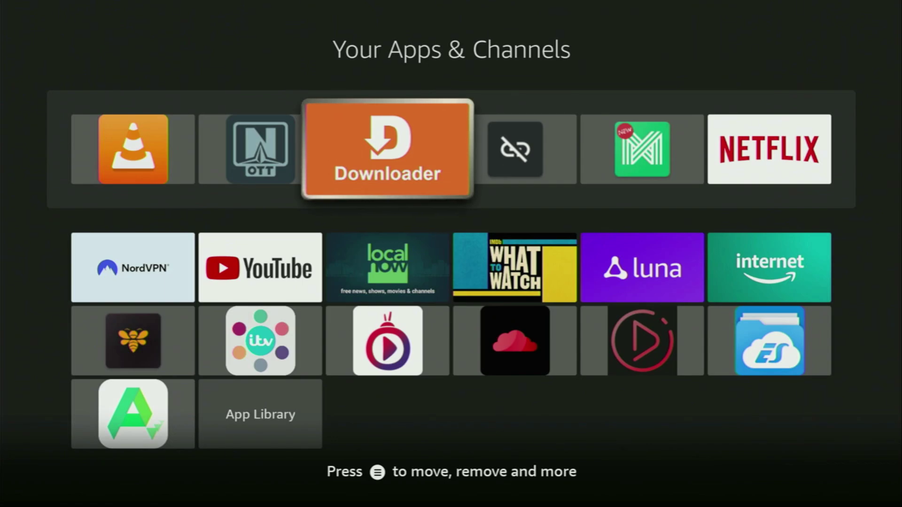
{"action": "key", "text": "Down"}
{"action": "key", "text": "Left"}
{"action": "key", "text": "Left"}
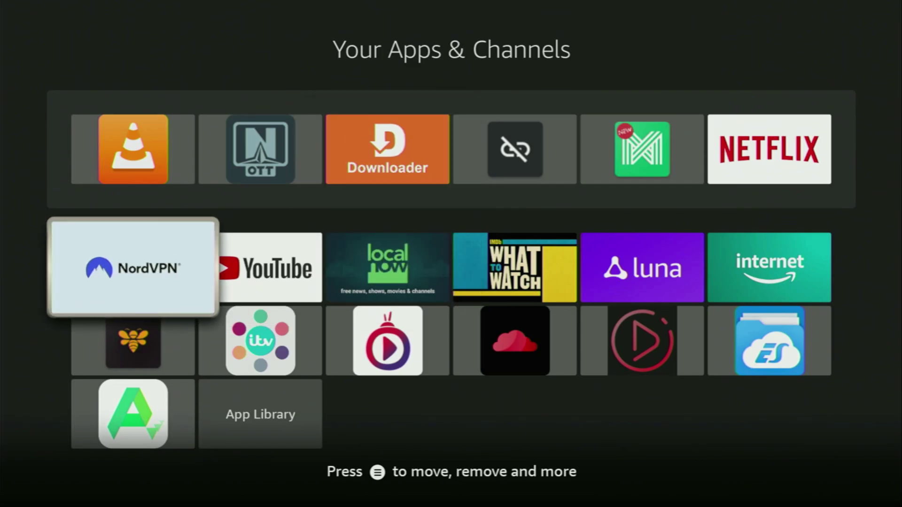
{"action": "key", "text": "Return"}
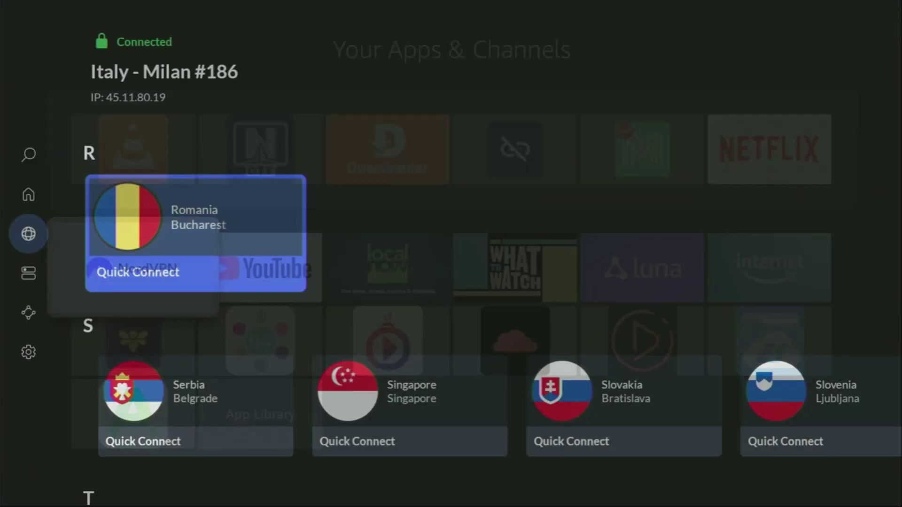
- Browse the VPN country list from Romania down through the U - V section
{"action": "key", "text": "Down"}
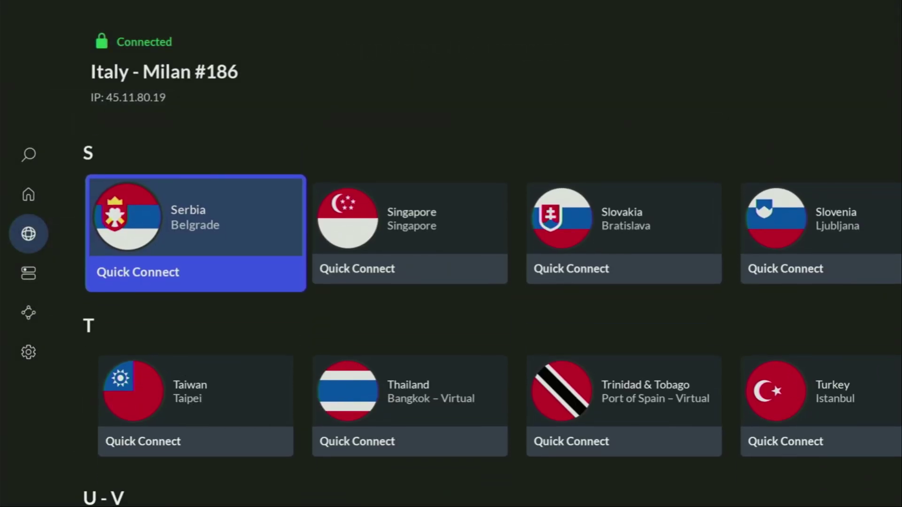
{"action": "key", "text": "Down"}
{"action": "key", "text": "Right"}
{"action": "key", "text": "Right"}
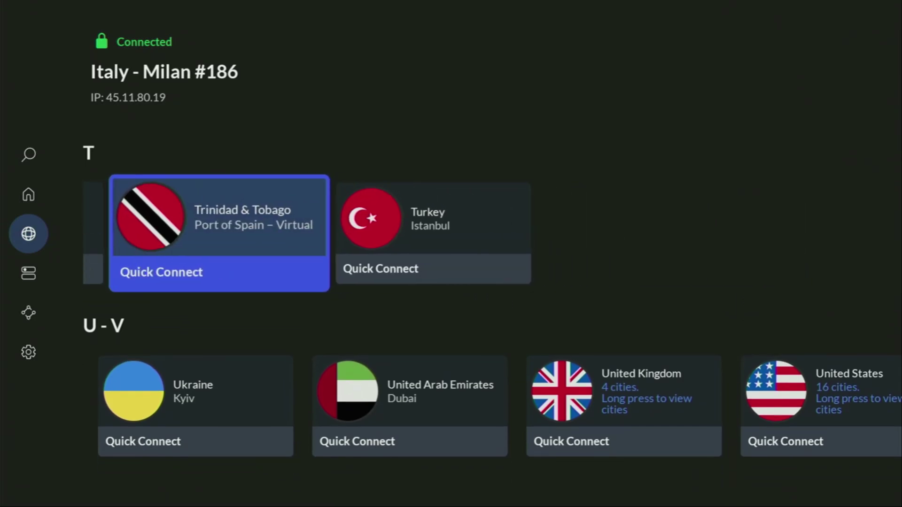
{"action": "key", "text": "Down"}
{"action": "key", "text": "Right"}
{"action": "key", "text": "Right"}
{"action": "key", "text": "Right"}
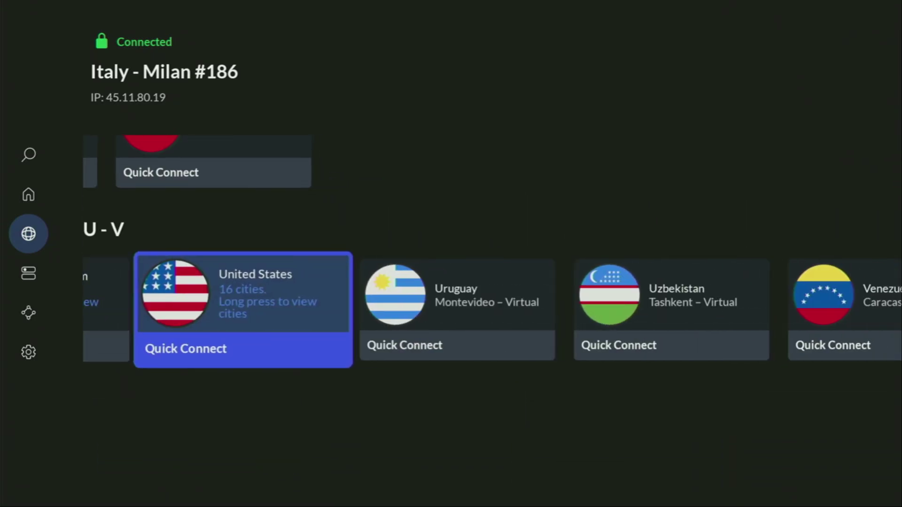
{"action": "key", "text": "Right"}
{"action": "key", "text": "Right"}
{"action": "key", "text": "Right"}
- Look back up through the VPN country list from the T section to the I section
{"action": "key", "text": "Up"}
{"action": "key", "text": "Up"}
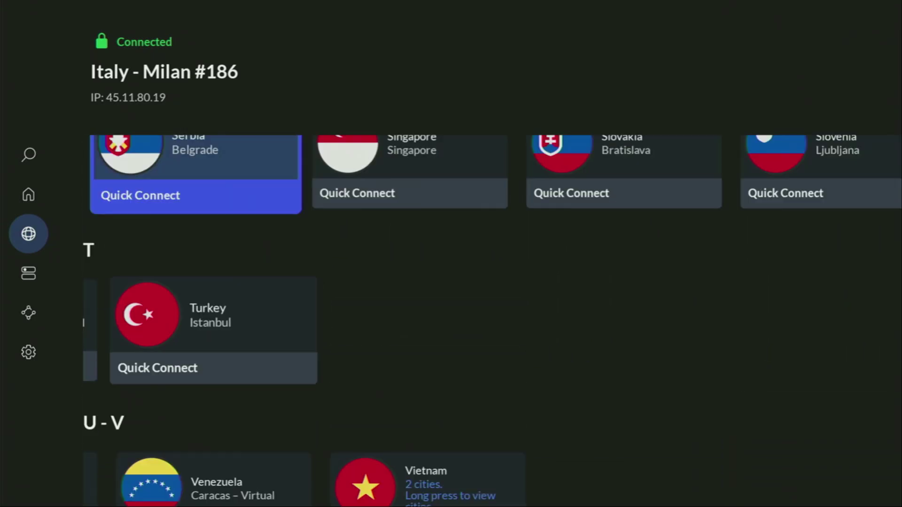
{"action": "key", "text": "Up"}
{"action": "key", "text": "Up"}
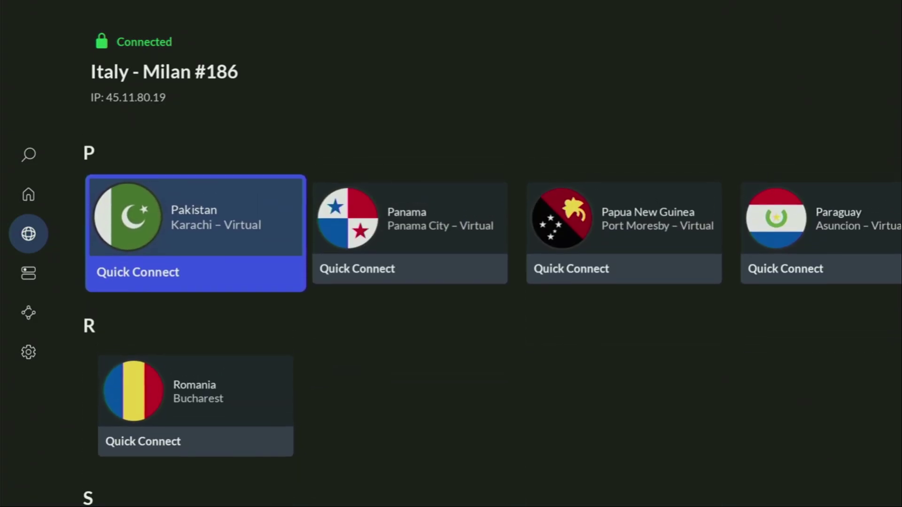
{"action": "key", "text": "Right"}
{"action": "key", "text": "Right"}
{"action": "key", "text": "Right"}
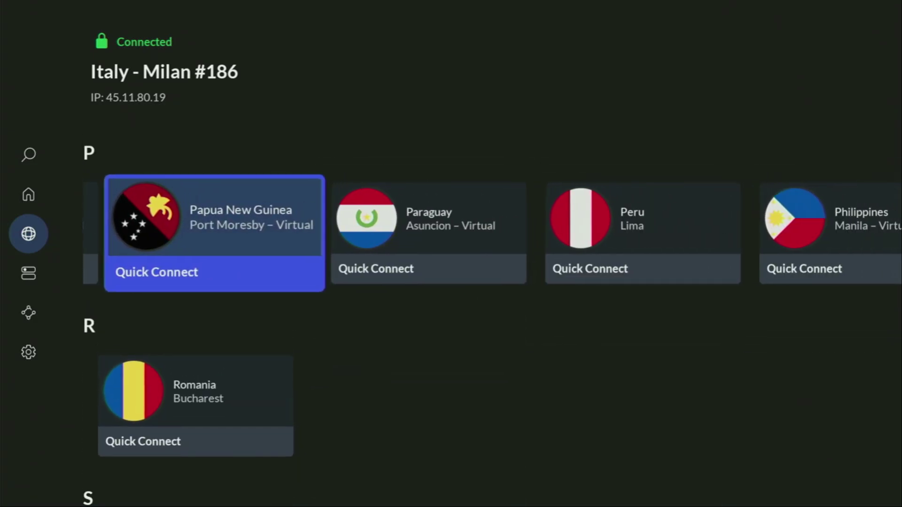
{"action": "key", "text": "Right"}
{"action": "key", "text": "Up"}
{"action": "key", "text": "Up"}
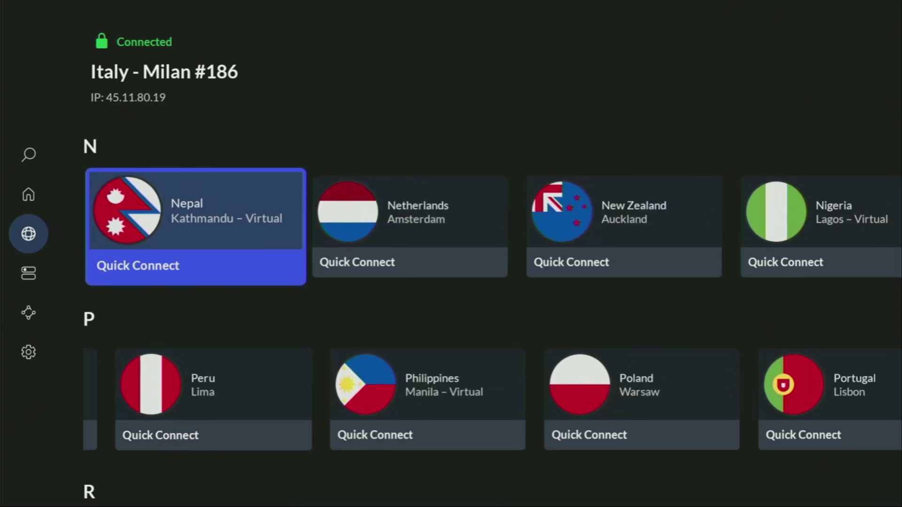
{"action": "key", "text": "Right"}
{"action": "key", "text": "Up"}
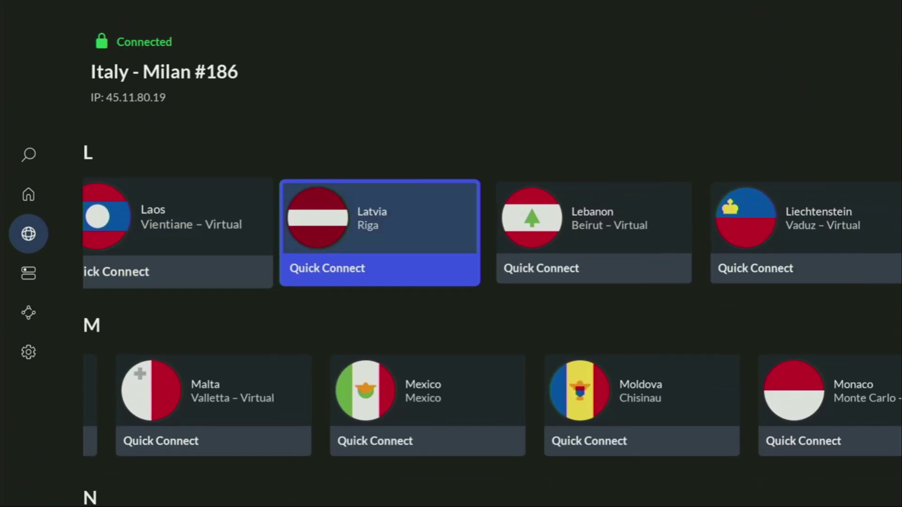
{"action": "key", "text": "Right"}
{"action": "key", "text": "Up"}
{"action": "key", "text": "Up"}
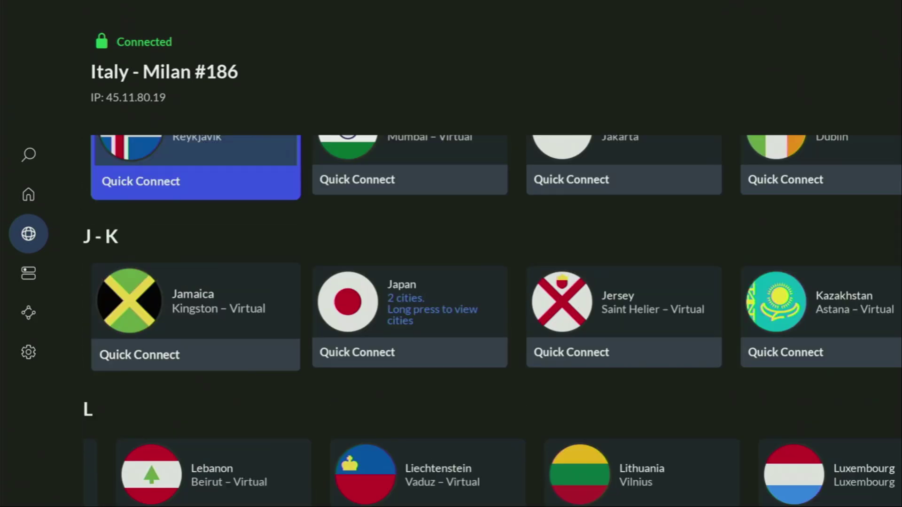
- Quick-connect the VPN to Hungary, Budapest, in the H section of the country list
{"action": "key", "text": "Up"}
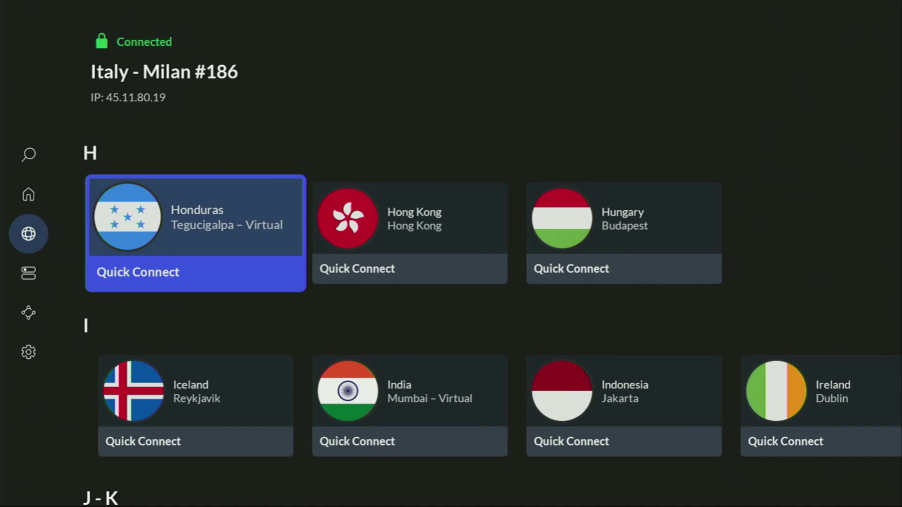
{"action": "key", "text": "Right"}
{"action": "key", "text": "Right"}
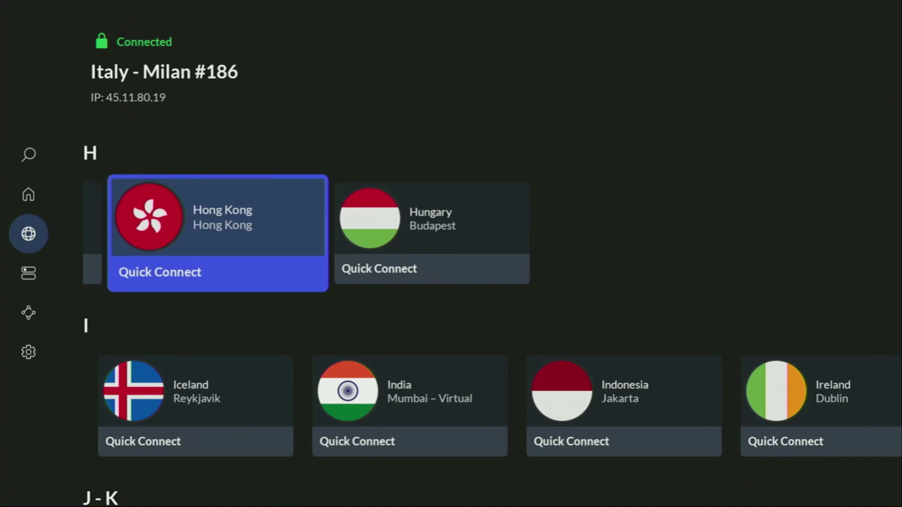
{"action": "key", "text": "Return"}
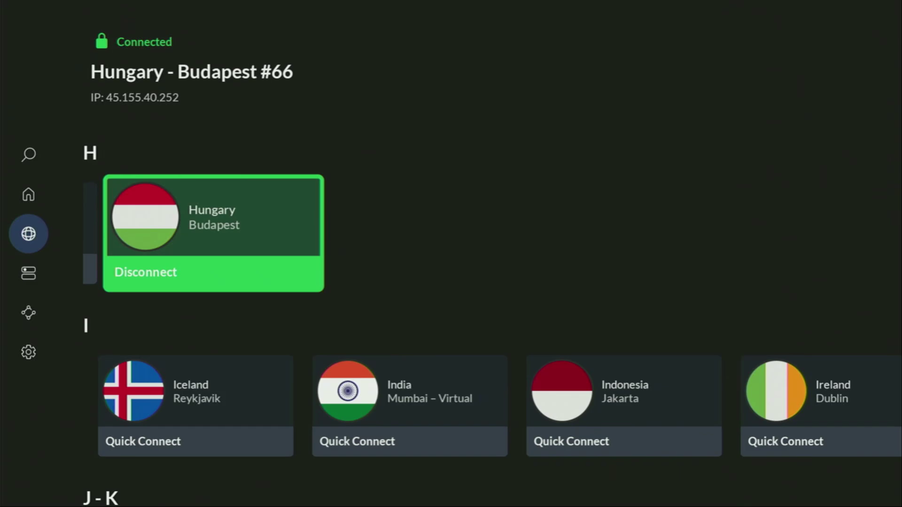
- Examine the VPN countries available in the G section and up through the A section
{"action": "key", "text": "Up"}
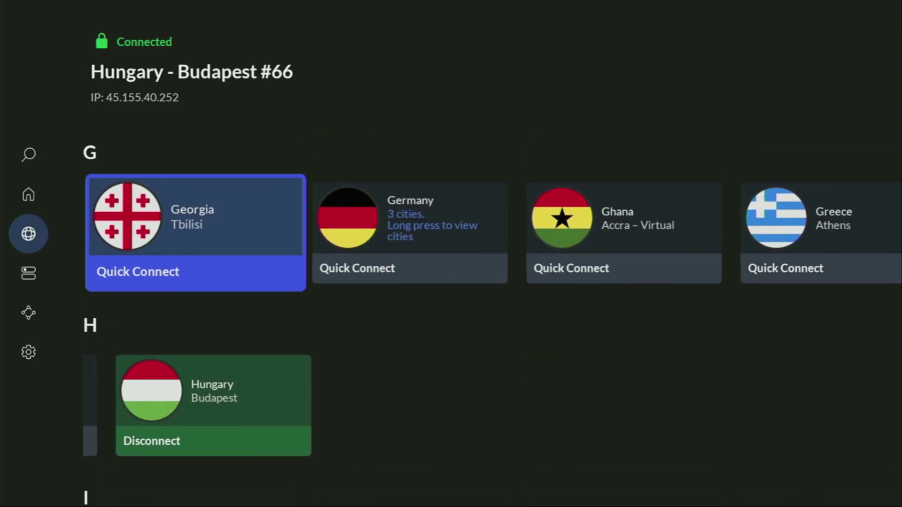
{"action": "key", "text": "Right"}
{"action": "key", "text": "Right"}
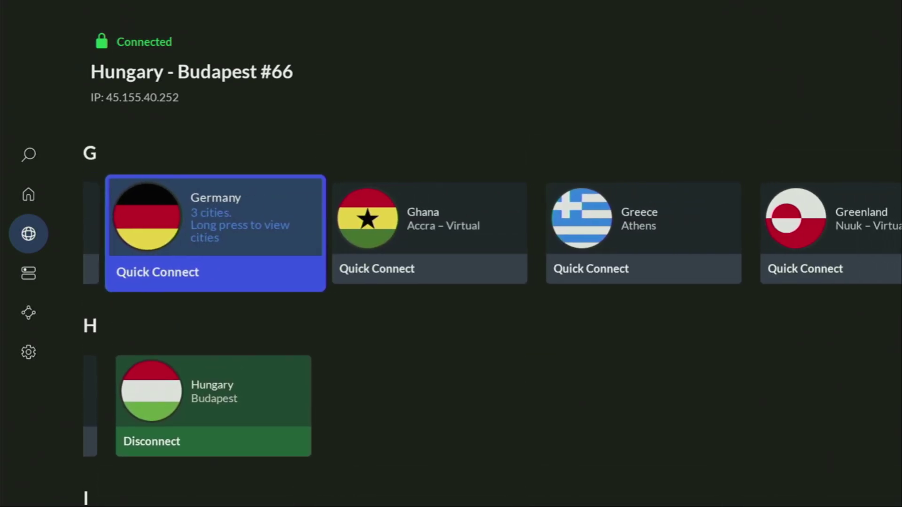
{"action": "key", "text": "Right"}
{"action": "key", "text": "Right"}
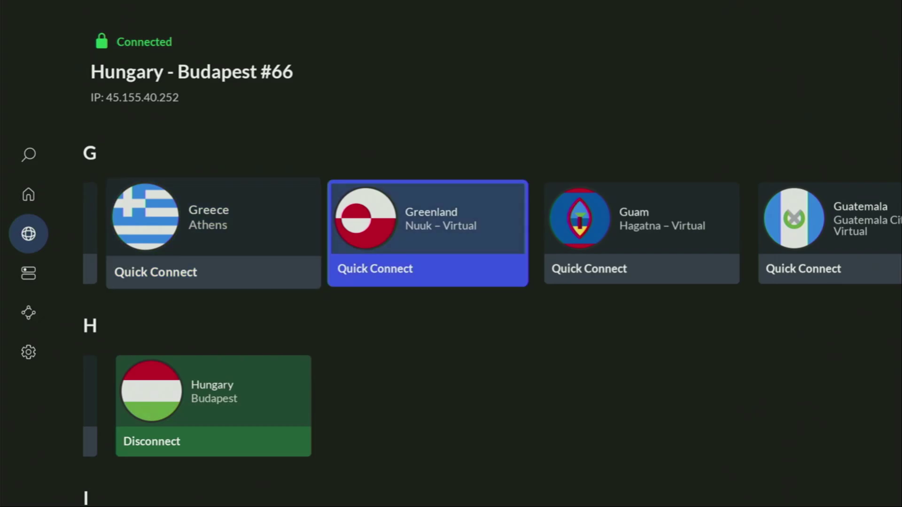
{"action": "key", "text": "Right"}
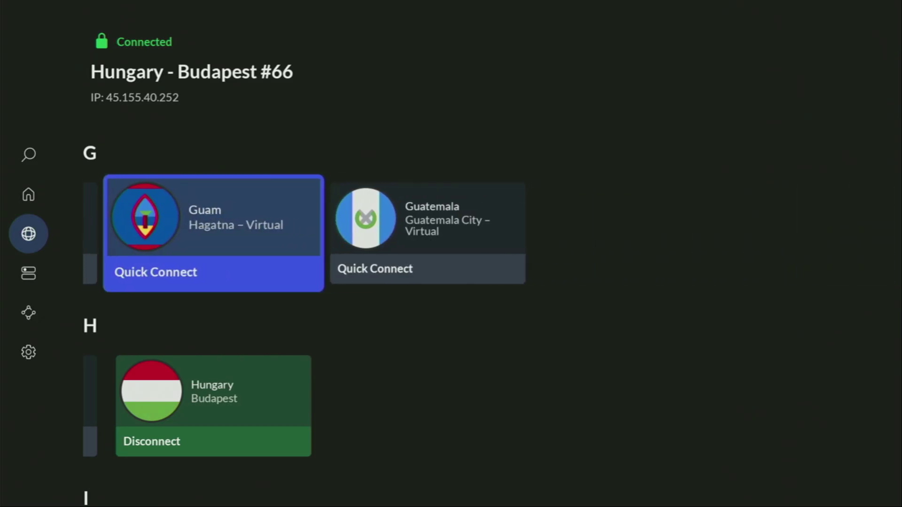
{"action": "key", "text": "Up"}
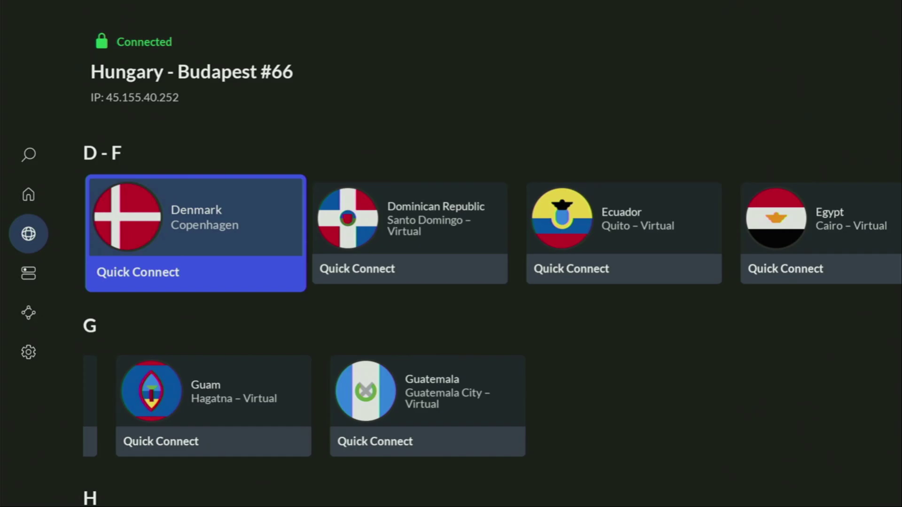
{"action": "key", "text": "Up"}
{"action": "key", "text": "Up"}
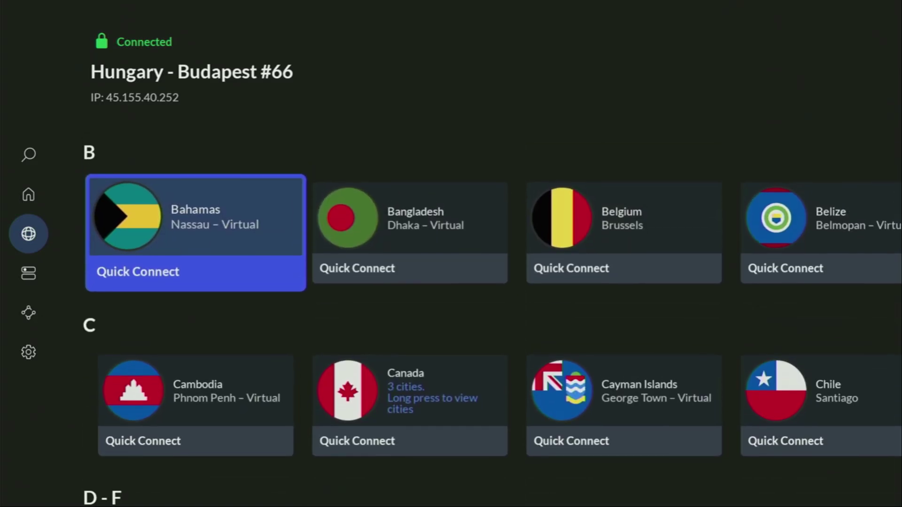
{"action": "key", "text": "Up"}
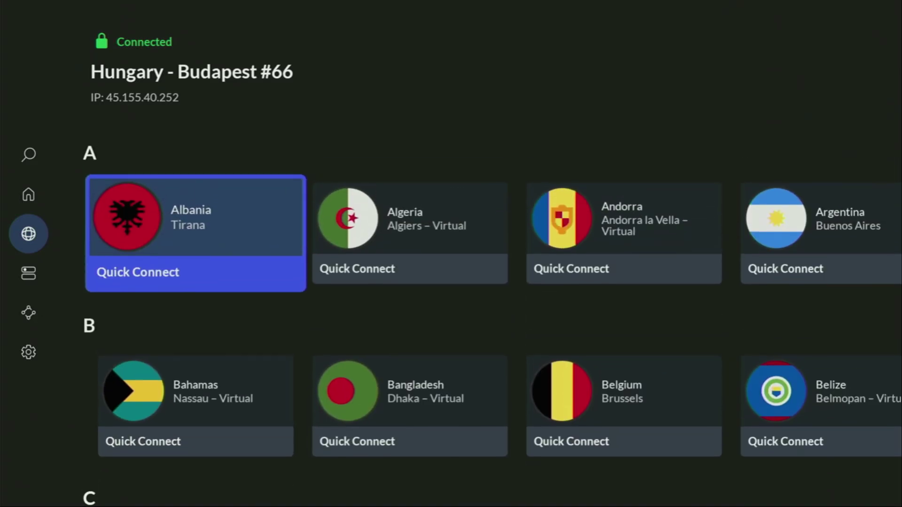
{"action": "key", "text": "Right"}
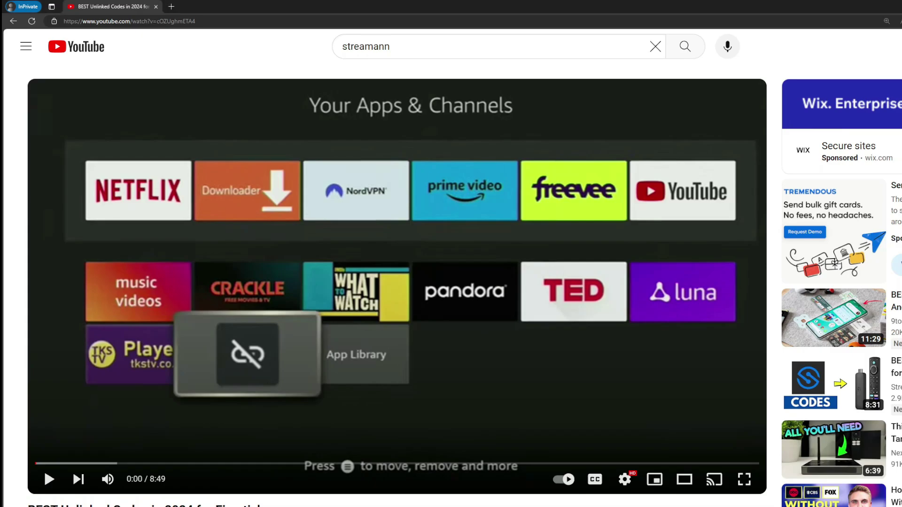
- Switch to the browser and examine the NordVPN offer link under the YouTube video and the 3 months extra deal on its page
{"action": "scroll", "coordinate": [324, 413], "scroll_direction": "down", "scroll_amount": 1}
{"action": "scroll", "coordinate": [324, 414], "scroll_direction": "down", "scroll_amount": 5}
{"action": "left_click", "coordinate": [295, 282]}
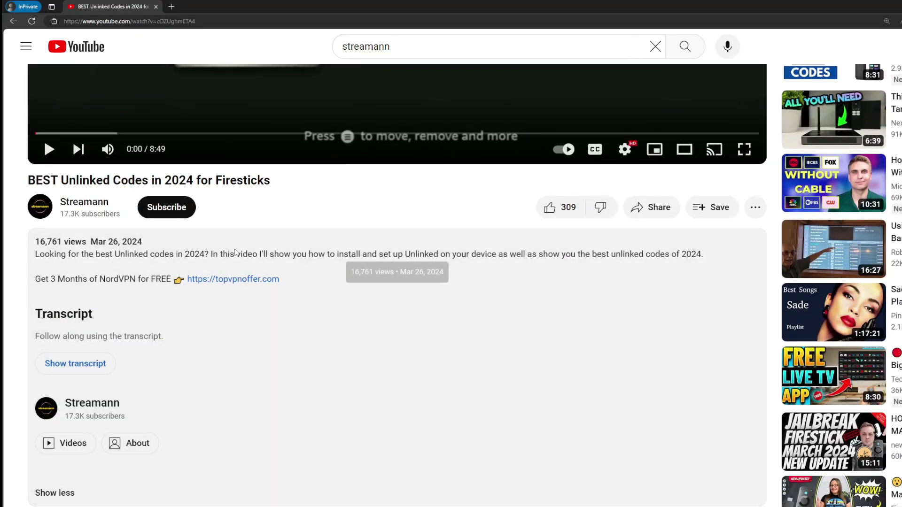
{"action": "scroll", "coordinate": [252, 291], "scroll_direction": "down", "scroll_amount": 5}
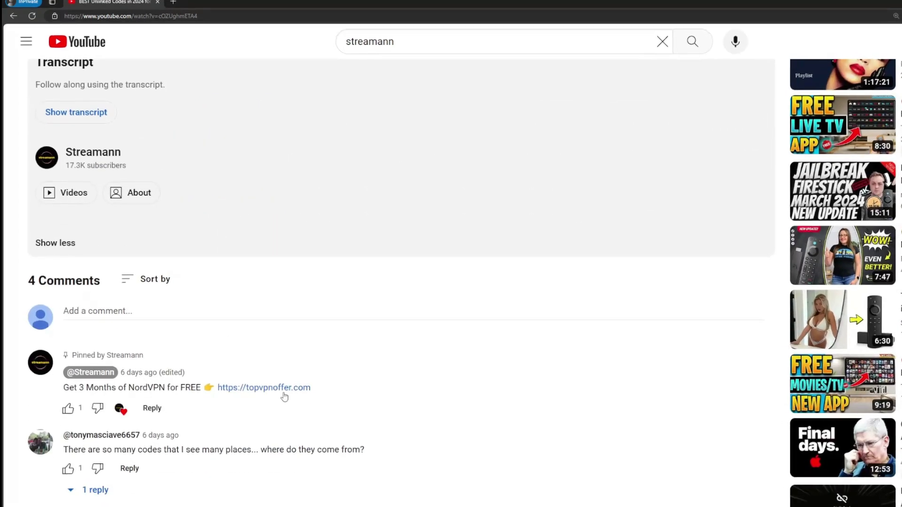
{"action": "left_click_drag", "start_coordinate": [313, 386], "coordinate": [238, 375]}
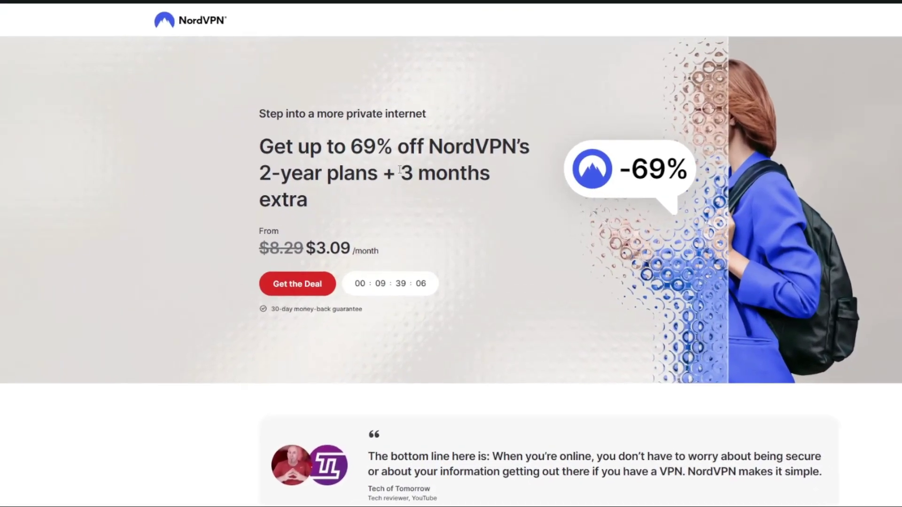
{"action": "left_click_drag", "start_coordinate": [403, 177], "coordinate": [497, 196]}
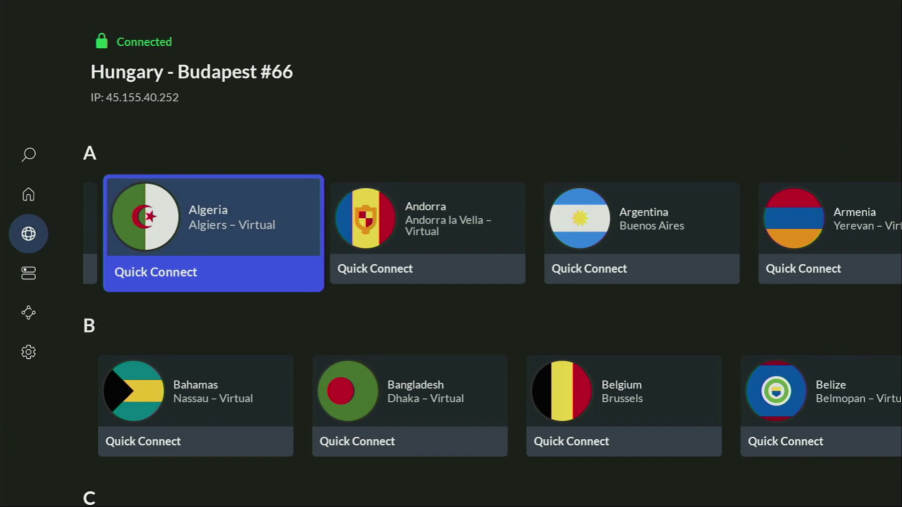
{"action": "key", "text": "Right"}
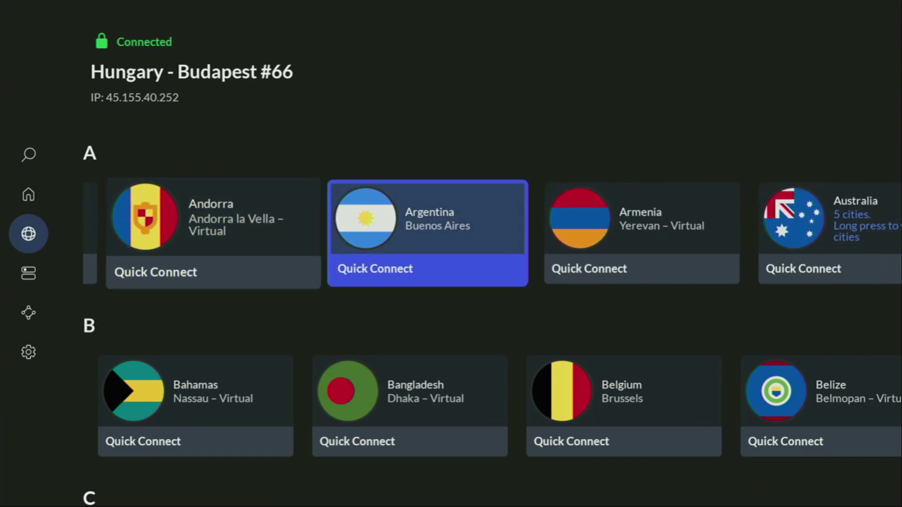
{"action": "key", "text": "Right"}
{"action": "key", "text": "Right"}
{"action": "key", "text": "Right"}
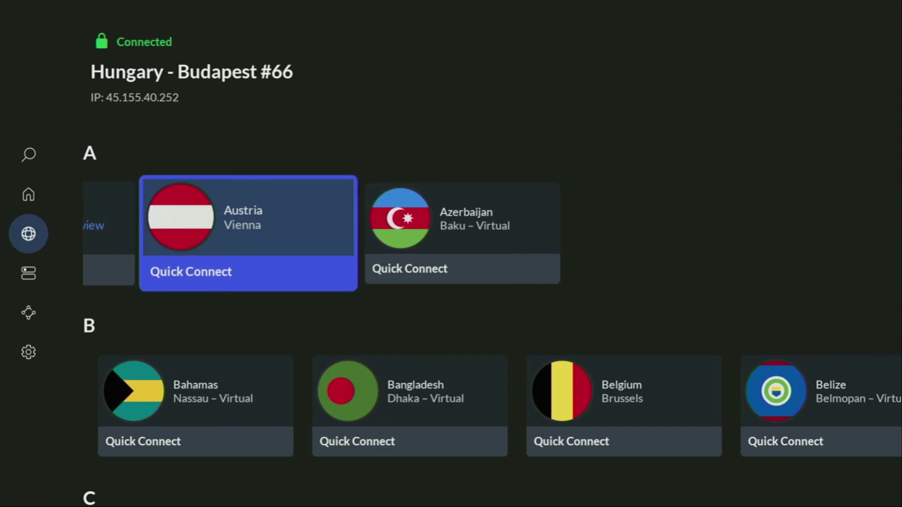
{"action": "key", "text": "Down"}
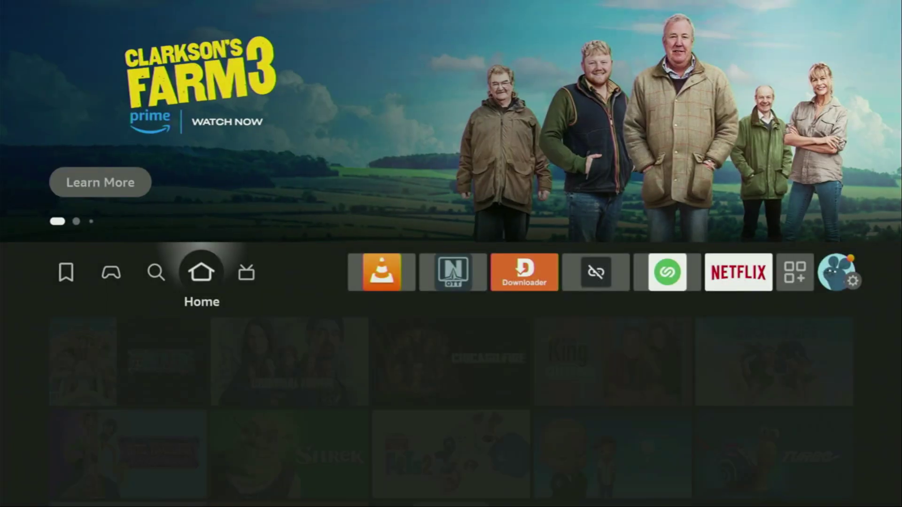
- Launch Downloader from the Fire TV home screen
{"action": "key", "text": "Right"}
{"action": "key", "text": "Right"}
{"action": "key", "text": "Right"}
{"action": "key", "text": "Right"}
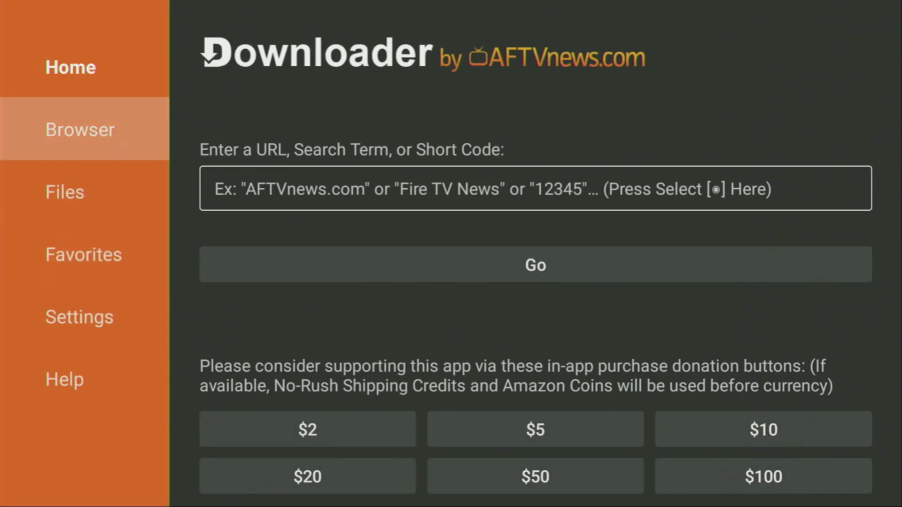
- Open the URL, search term or short code entry on Downloader's Home page
{"action": "key", "text": "Up"}
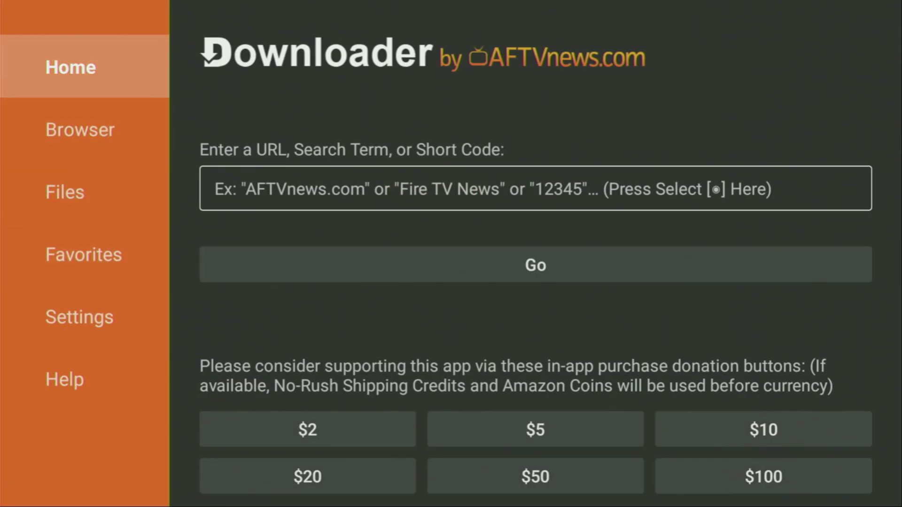
{"action": "key", "text": "Down"}
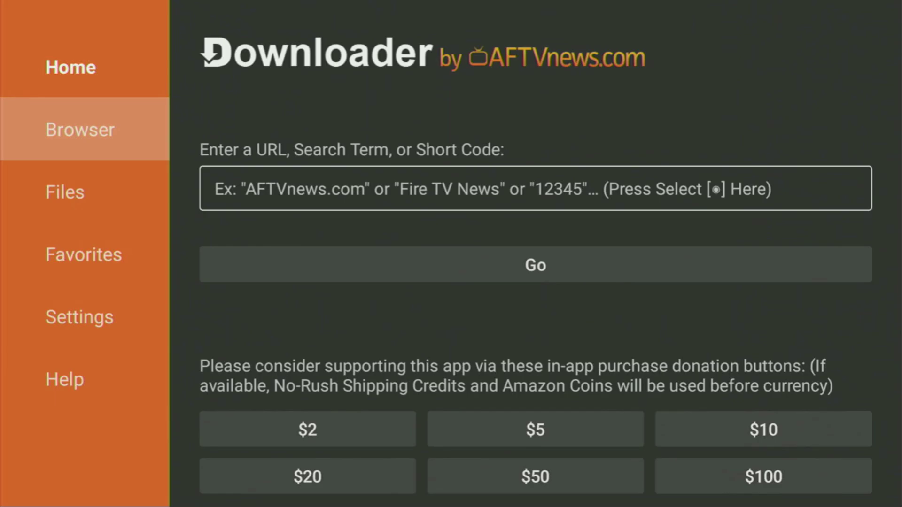
{"action": "key", "text": "Up"}
{"action": "key", "text": "Right"}
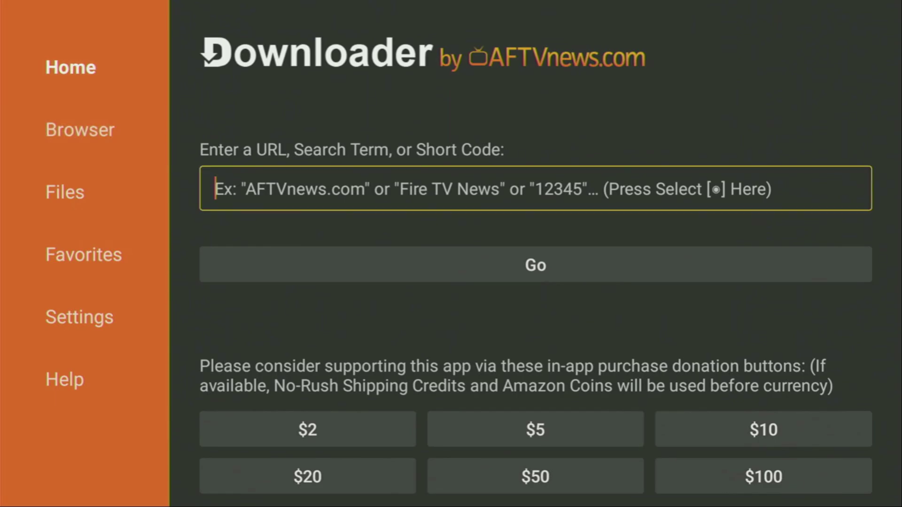
{"action": "key", "text": "Return"}
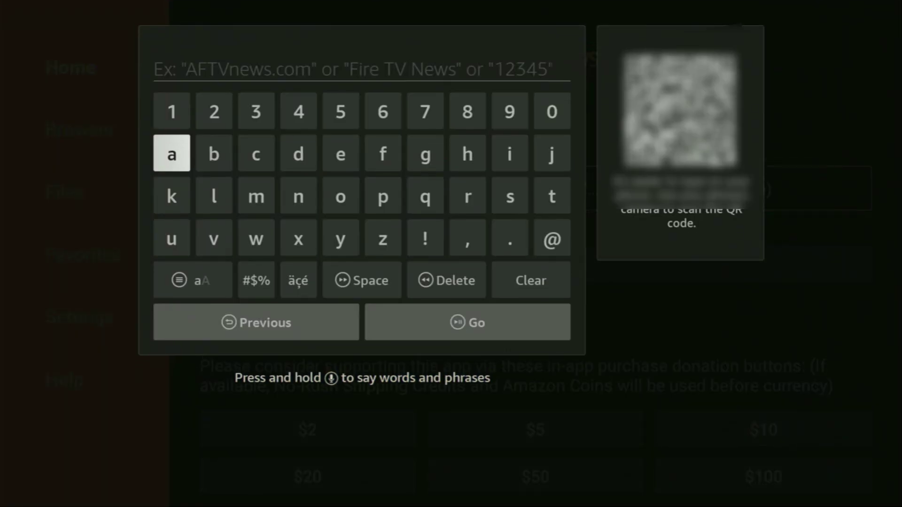
- Enter the short code 298344 in Downloader
{"action": "key", "text": "Up"}
{"action": "key", "text": "Right"}
{"action": "key", "text": "Return"}
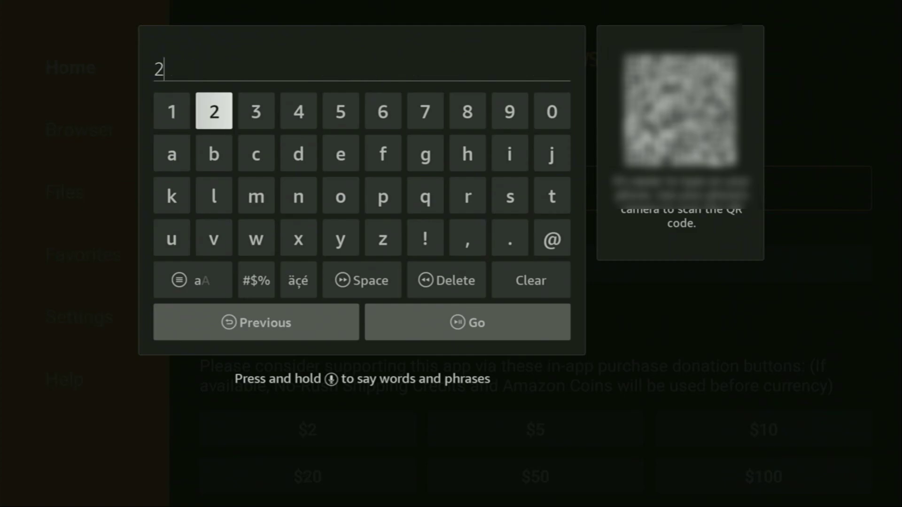
{"action": "key", "text": "Left"}
{"action": "key", "text": "Left"}
{"action": "key", "text": "Left"}
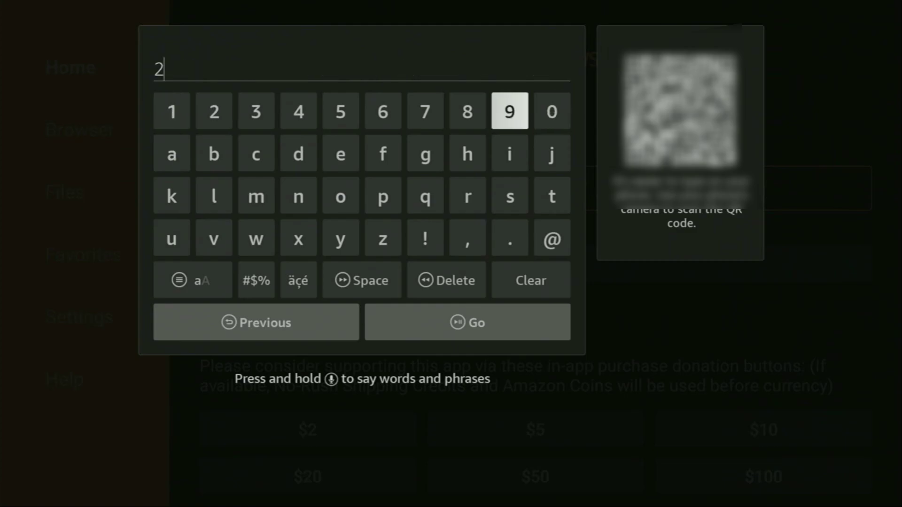
{"action": "key", "text": "Return"}
{"action": "key", "text": "Left"}
{"action": "key", "text": "Return"}
{"action": "key", "text": "Left"}
{"action": "key", "text": "Left"}
{"action": "key", "text": "Left"}
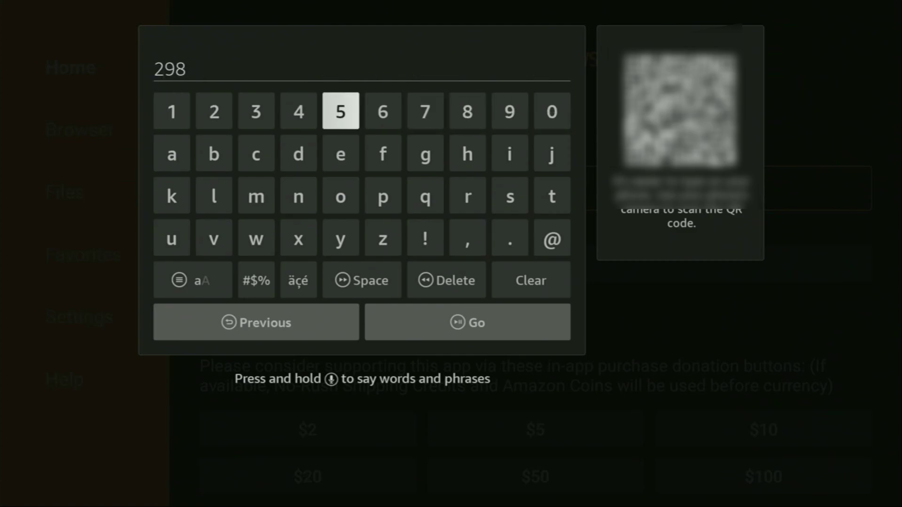
{"action": "key", "text": "Left"}
{"action": "key", "text": "Left"}
{"action": "key", "text": "Left"}
{"action": "key", "text": "Right"}
{"action": "key", "text": "Return"}
{"action": "key", "text": "Right"}
{"action": "key", "text": "Return"}
{"action": "key", "text": "Return"}
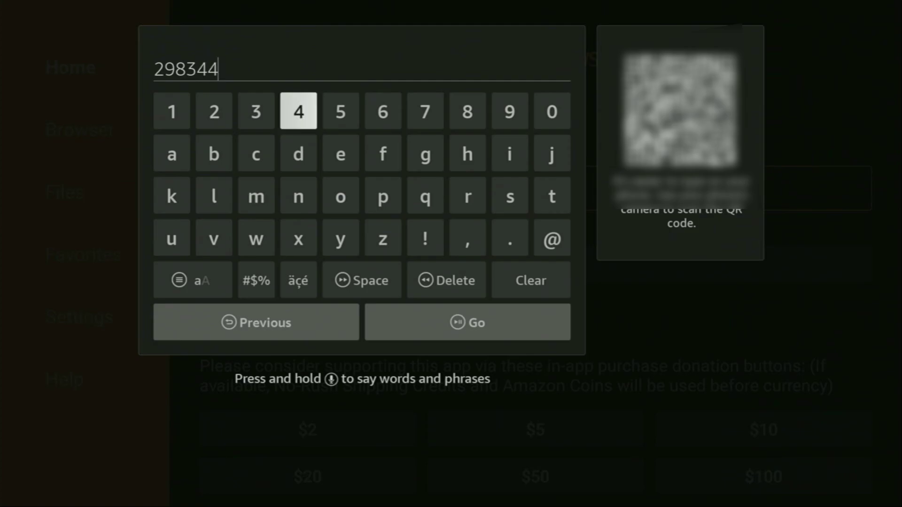
- Submit the entered short code to load its web page
{"action": "key", "text": "Down"}
{"action": "key", "text": "Down"}
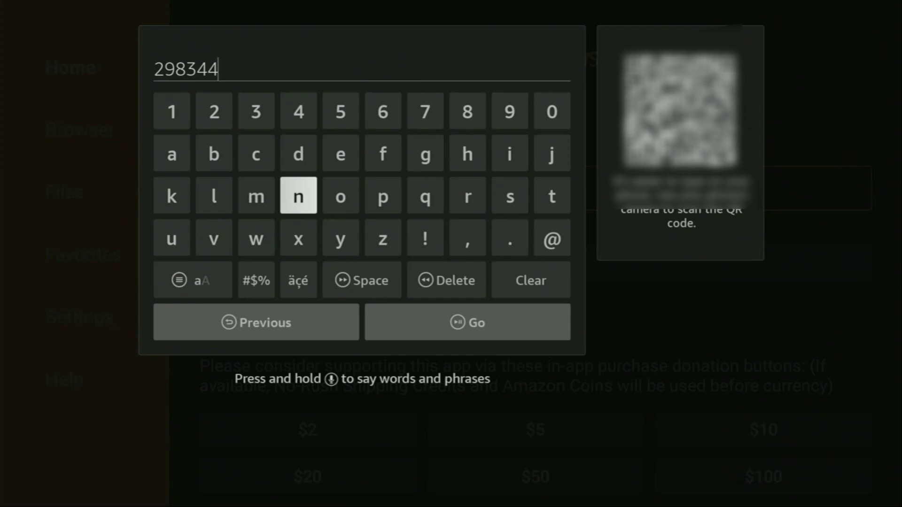
{"action": "key", "text": "Down"}
{"action": "key", "text": "Down"}
{"action": "key", "text": "Down"}
{"action": "key", "text": "Right"}
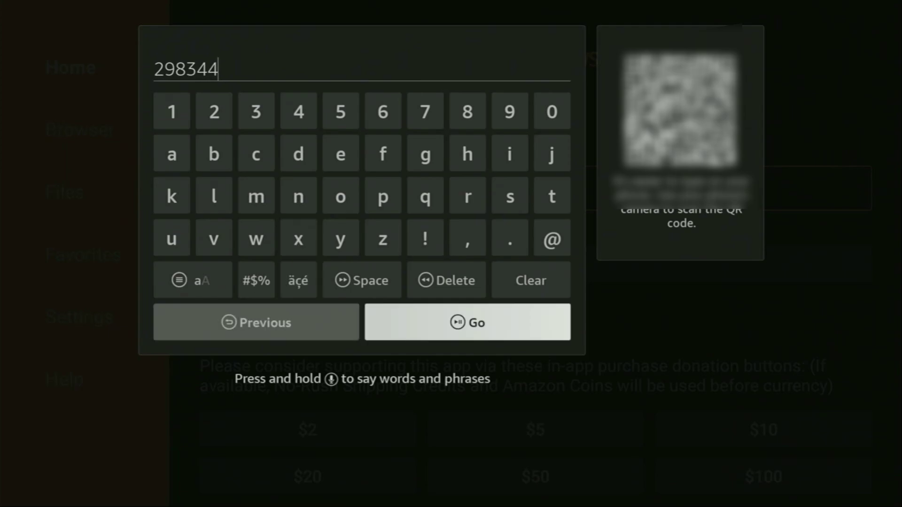
{"action": "key", "text": "Return"}
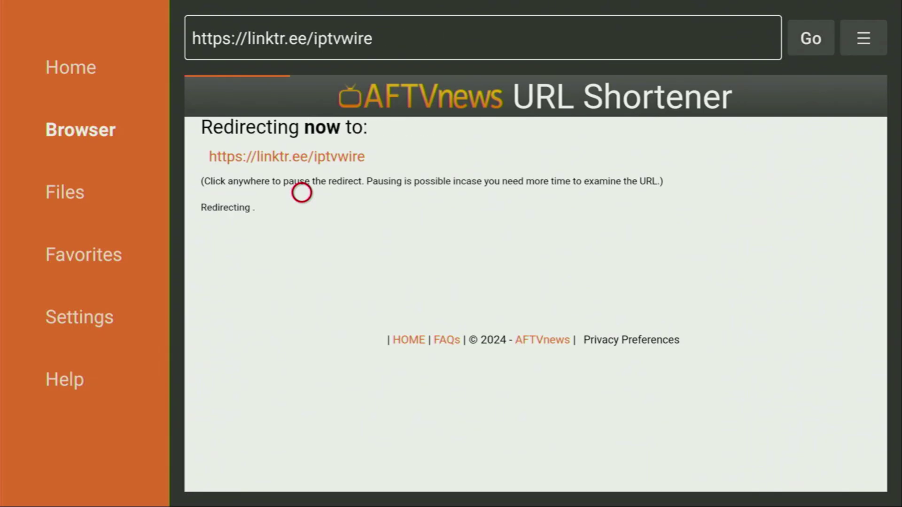
- Accept the cookies on the linktr.ee/iptvwire page and download OttPlayer from its list of IPTV players
{"action": "scroll", "coordinate": [301, 473], "scroll_direction": "down", "scroll_amount": 5}
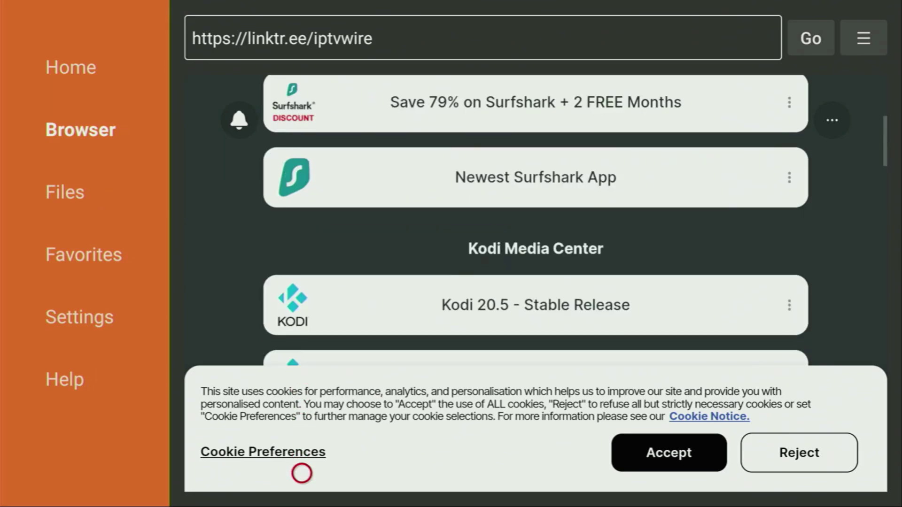
{"action": "left_click", "coordinate": [646, 470]}
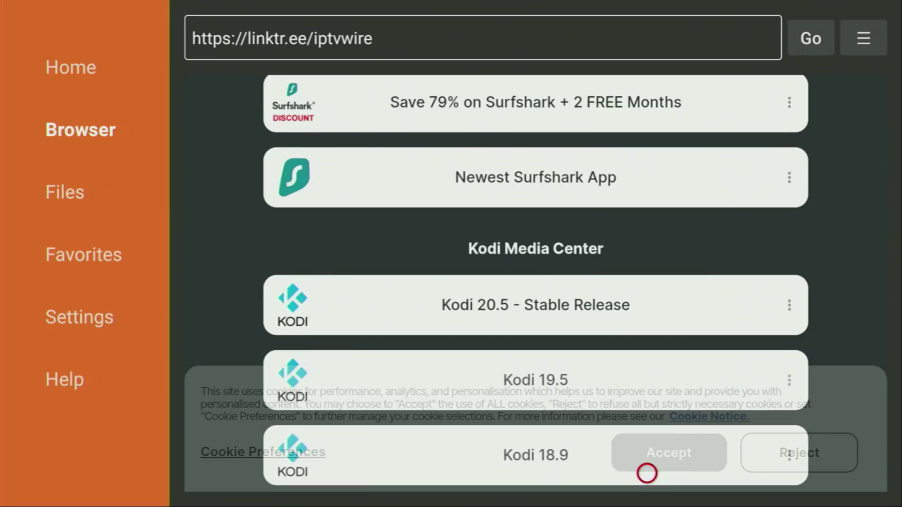
{"action": "scroll", "coordinate": [647, 472], "scroll_direction": "down", "scroll_amount": 10}
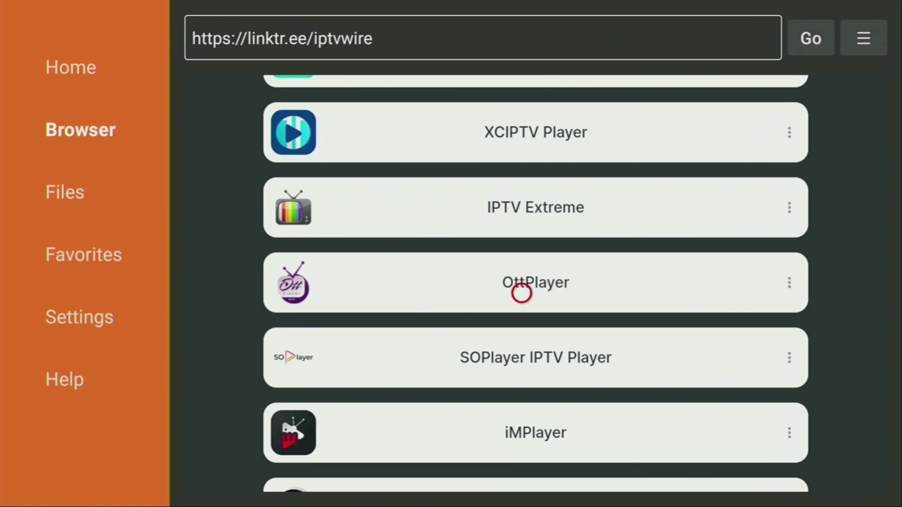
{"action": "left_click", "coordinate": [427, 293]}
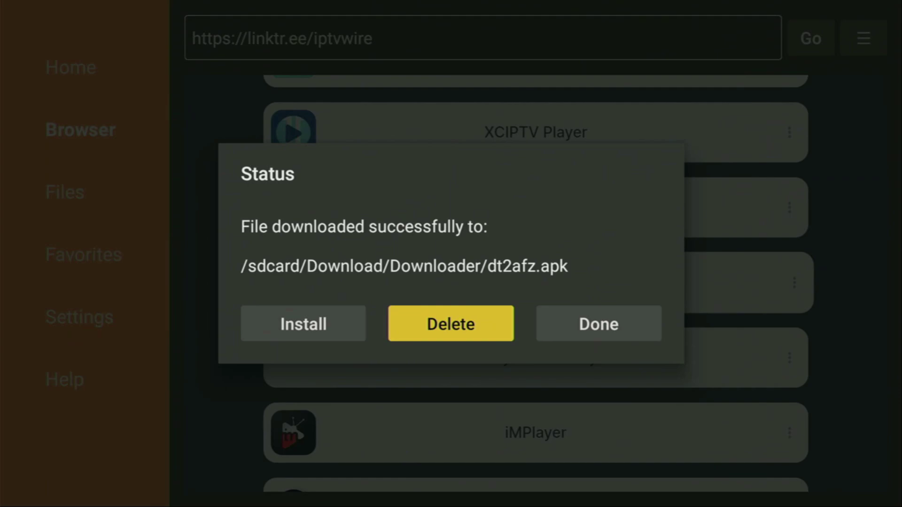
- Delete the downloaded installer file dt2afz.apk and confirm the deletion
{"action": "key", "text": "Return"}
{"action": "key", "text": "Left"}
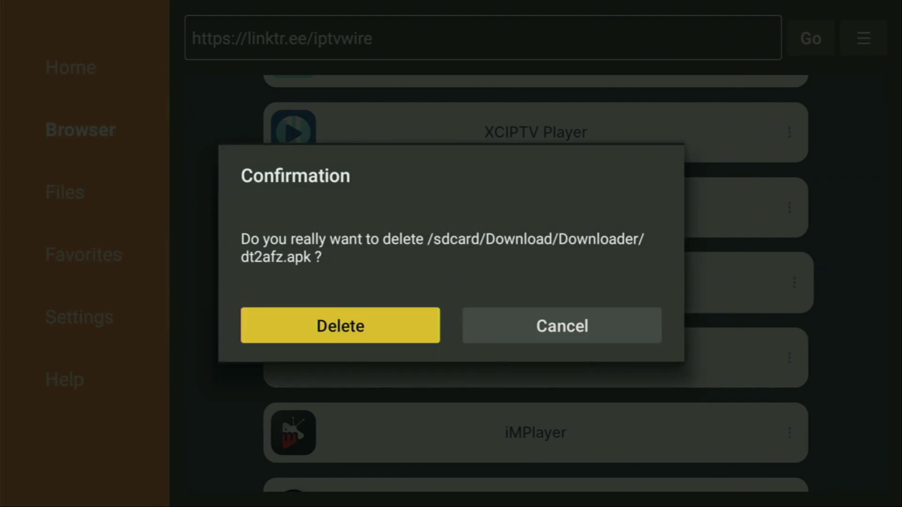
{"action": "key", "text": "Return"}
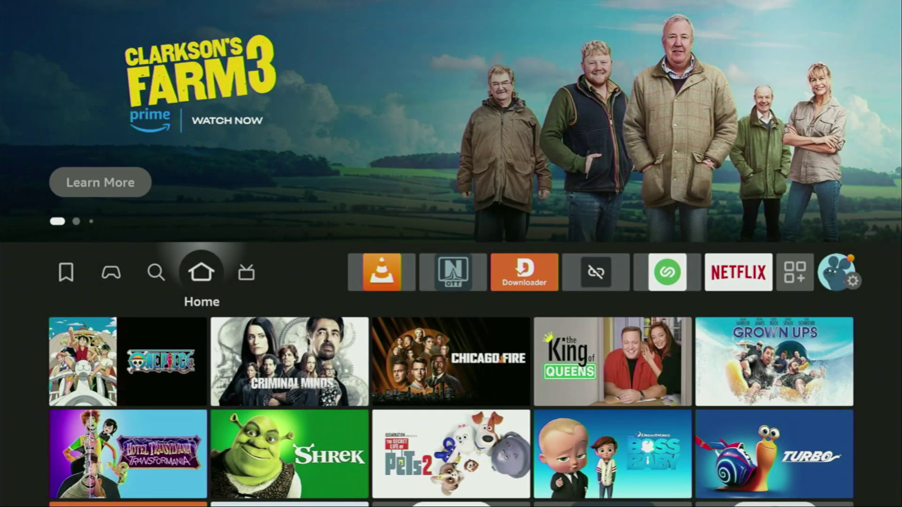
- Open the full Your Apps & Channels list from the Fire TV home screen
{"action": "key", "text": "Right"}
{"action": "key", "text": "Right"}
{"action": "key", "text": "Right"}
{"action": "key", "text": "Right"}
{"action": "key", "text": "Right"}
{"action": "key", "text": "Right"}
{"action": "key", "text": "Right"}
{"action": "key", "text": "Right"}
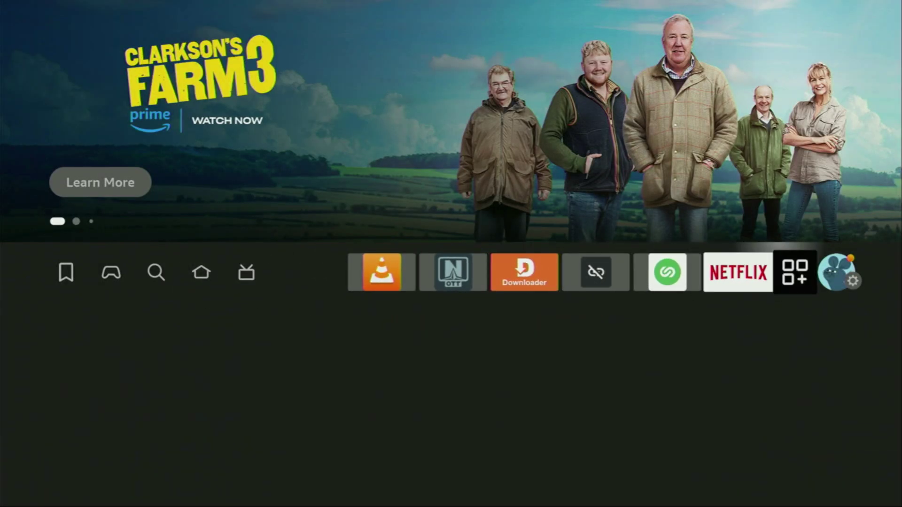
{"action": "key", "text": "Return"}
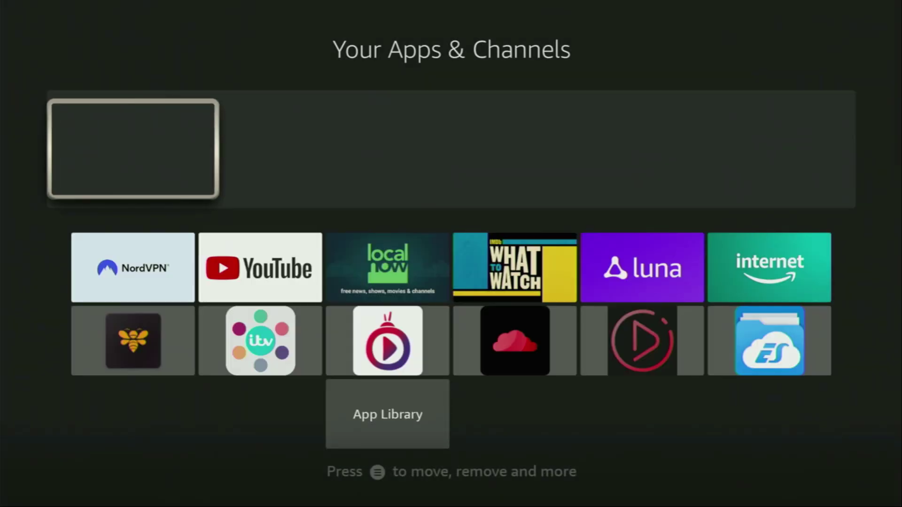
- Move the OttPlayer app to the front of Your Apps & Channels
{"action": "key", "text": "Down"}
{"action": "key", "text": "Down"}
{"action": "key", "text": "Down"}
{"action": "key", "text": "Right"}
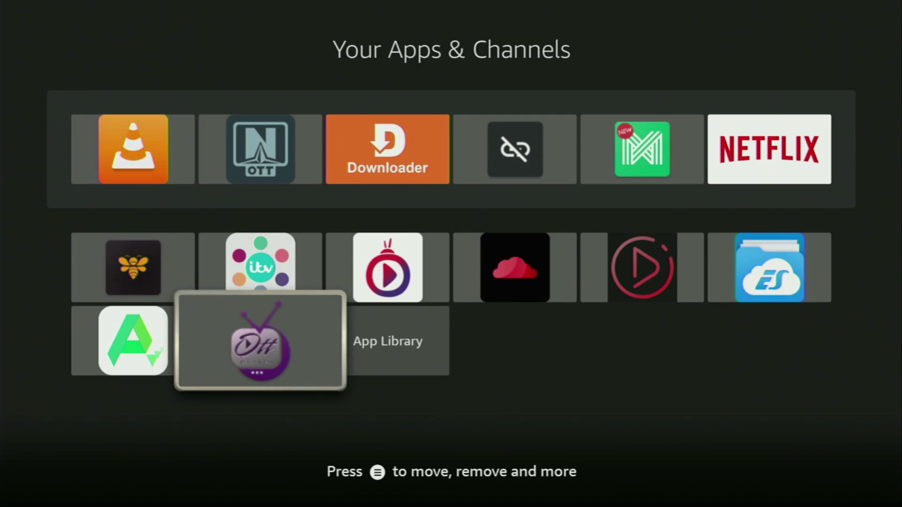
{"action": "key", "text": "Menu"}
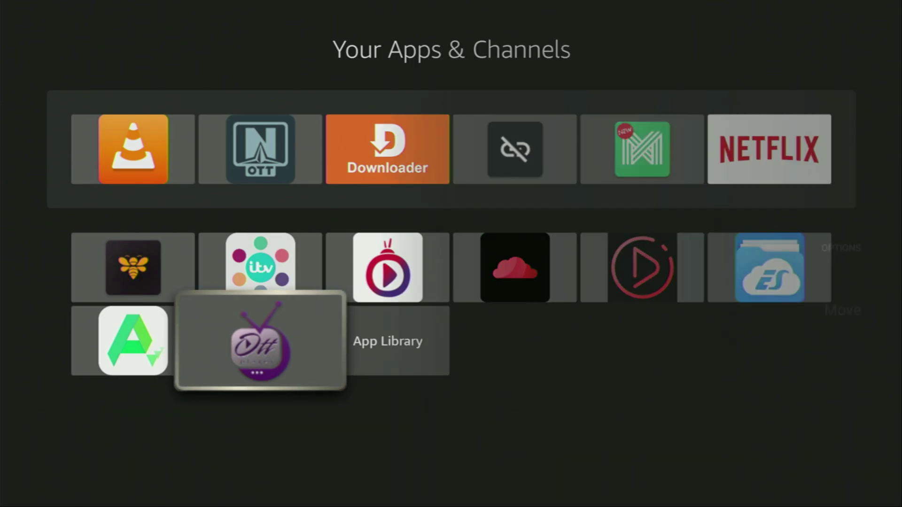
{"action": "key", "text": "Down"}
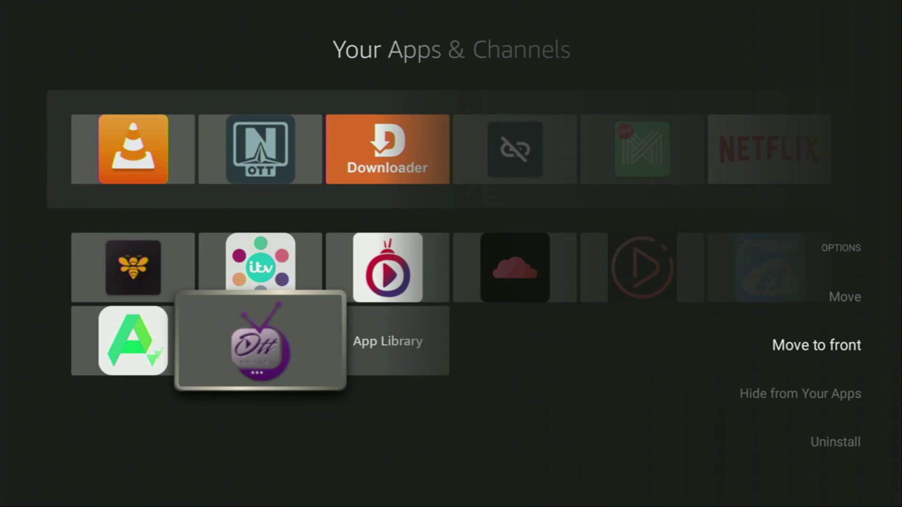
{"action": "key", "text": "Return"}
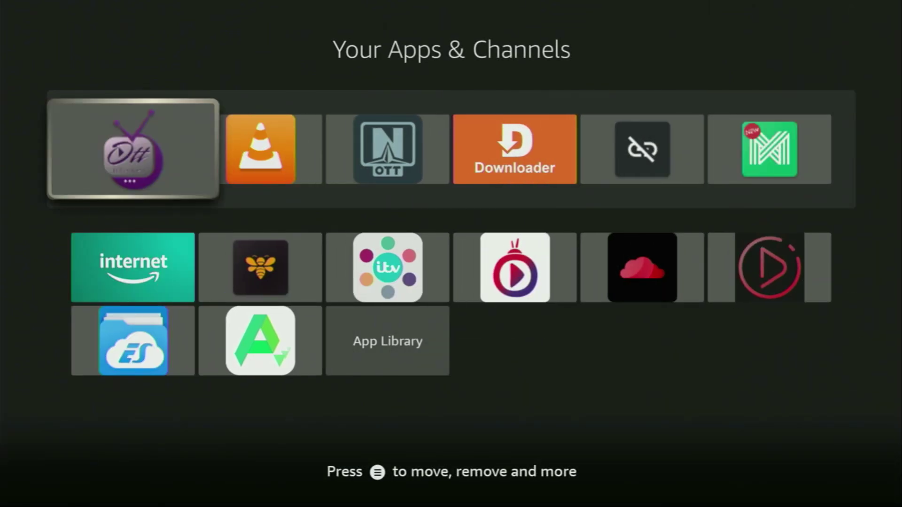
- Select NordVPN in Your Apps & Channels
{"action": "key", "text": "Down"}
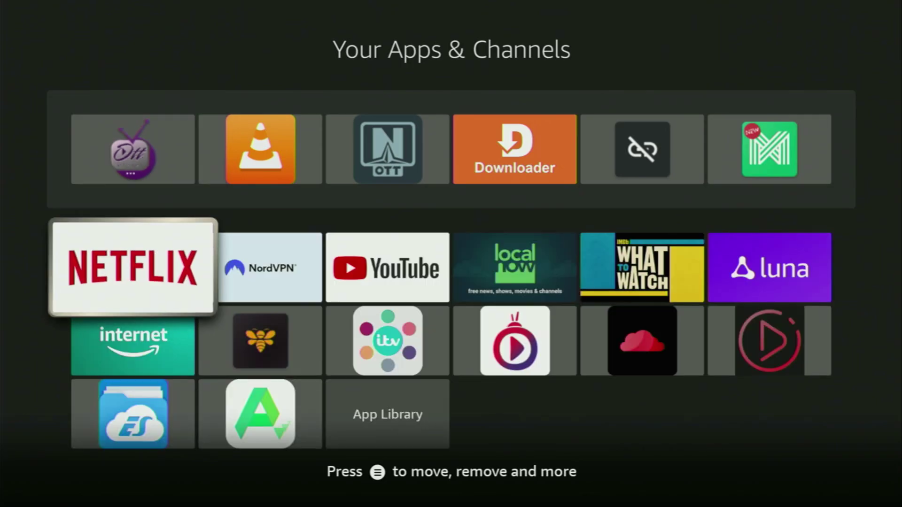
{"action": "key", "text": "Up"}
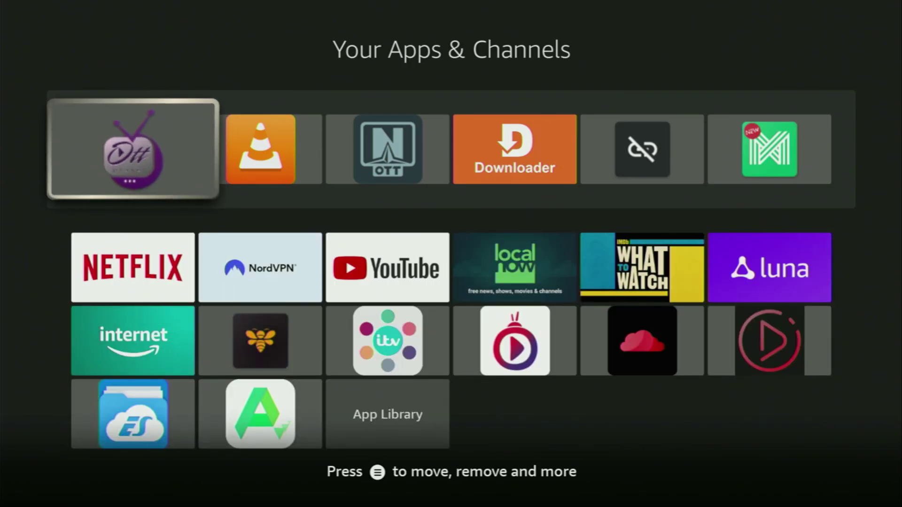
{"action": "key", "text": "Down"}
{"action": "key", "text": "Right"}
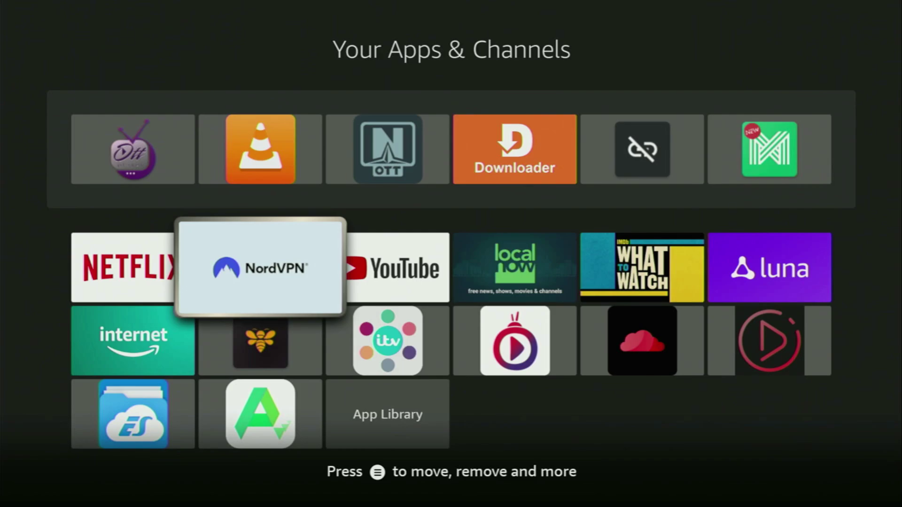